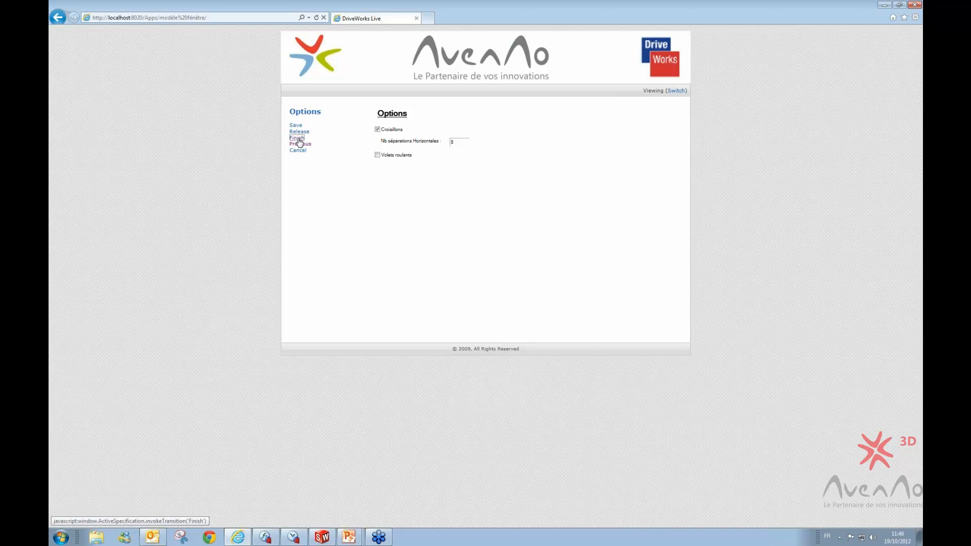
Finish the window specification with its current options and release it
{"action": "left_click", "coordinate": [298, 140]}
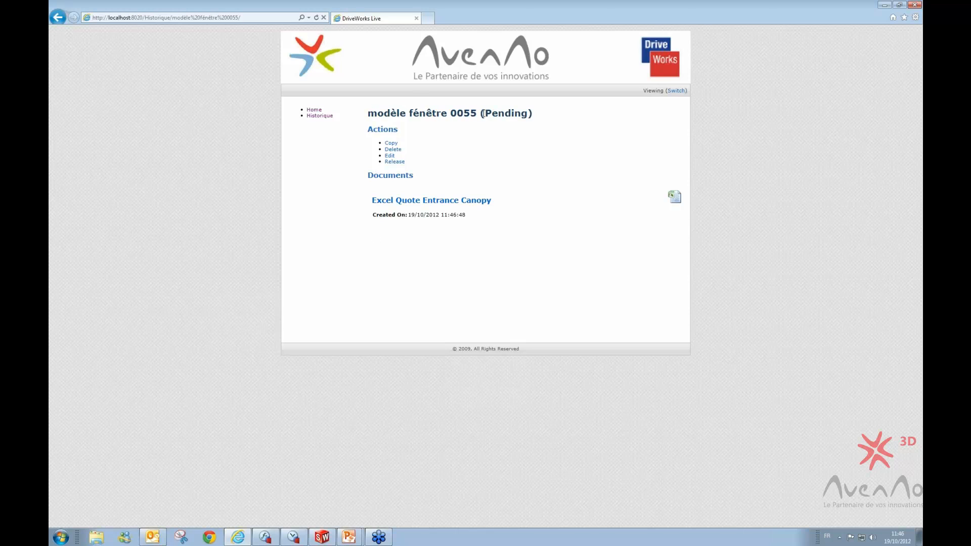
{"action": "left_click", "coordinate": [397, 163]}
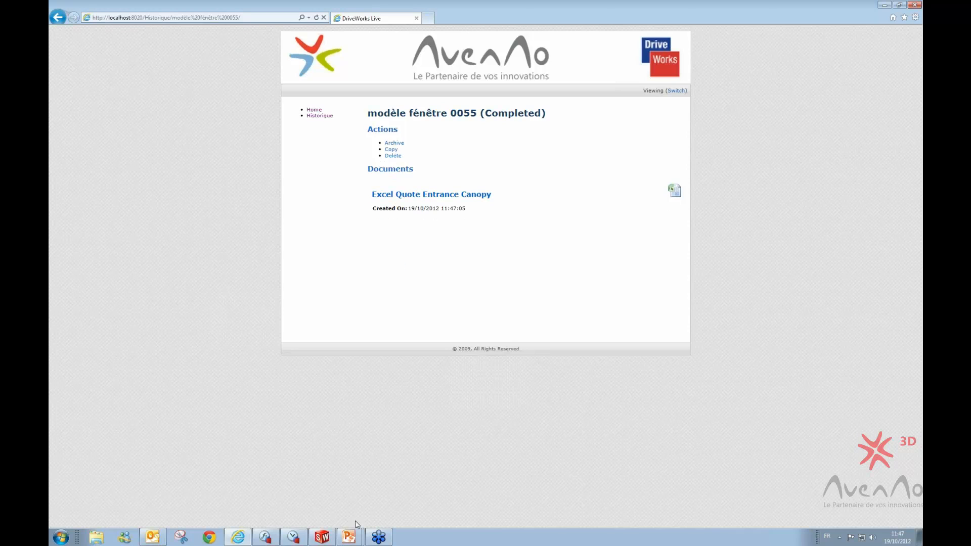
Switch to SolidWorks to check its window, and minimise it to return to the specification page
{"action": "left_click", "coordinate": [327, 540]}
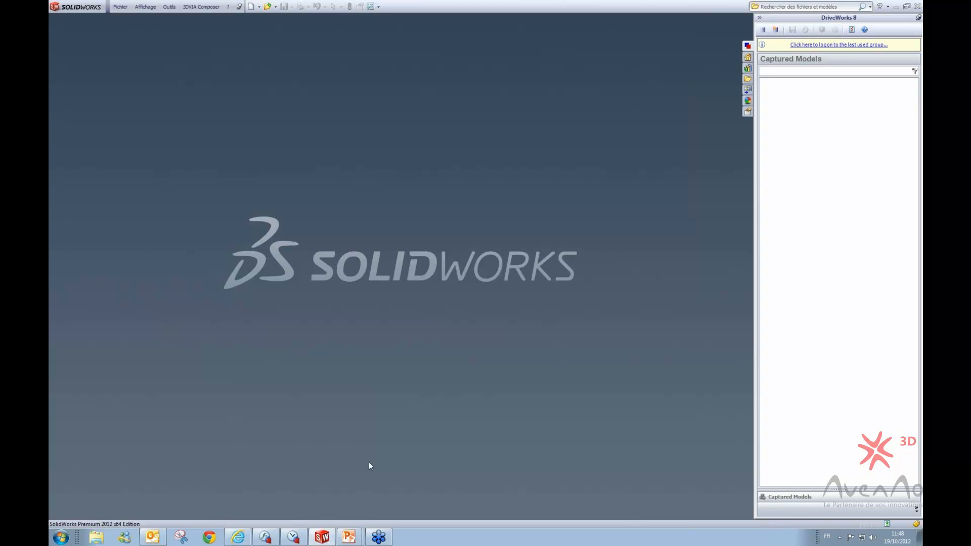
{"action": "left_click", "coordinate": [896, 6]}
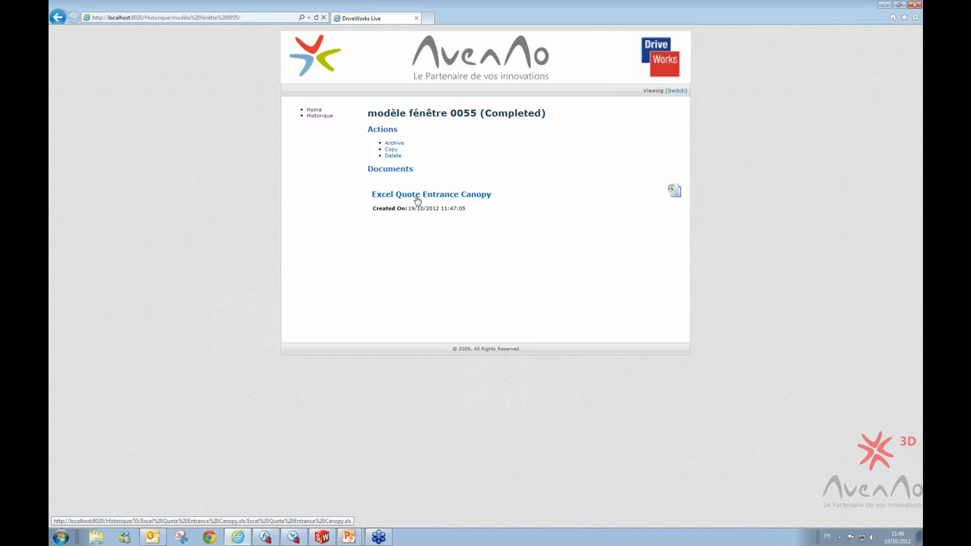
Open the Excel Quote Entrance Canopy document from the specification page and maximise its window
{"action": "left_click", "coordinate": [451, 196]}
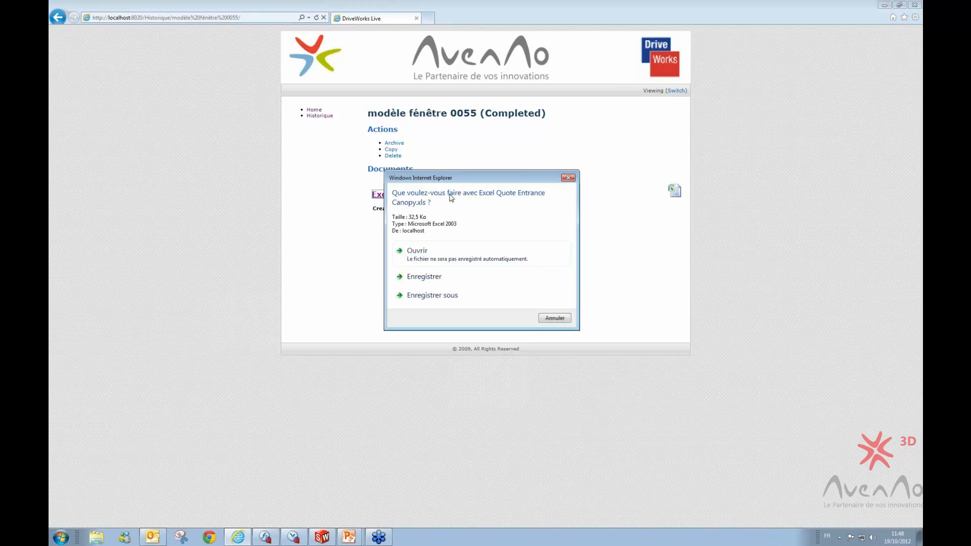
{"action": "left_click", "coordinate": [431, 257]}
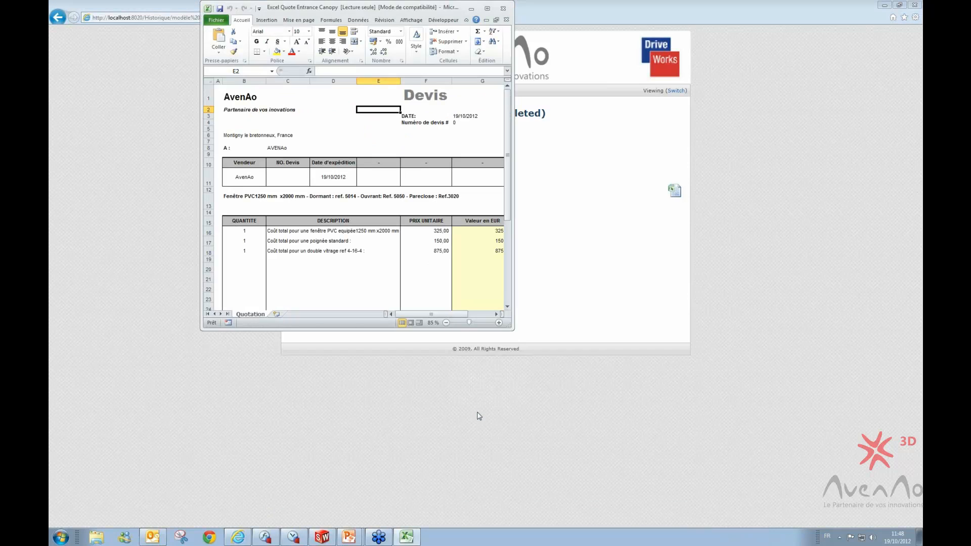
{"action": "left_click", "coordinate": [487, 8]}
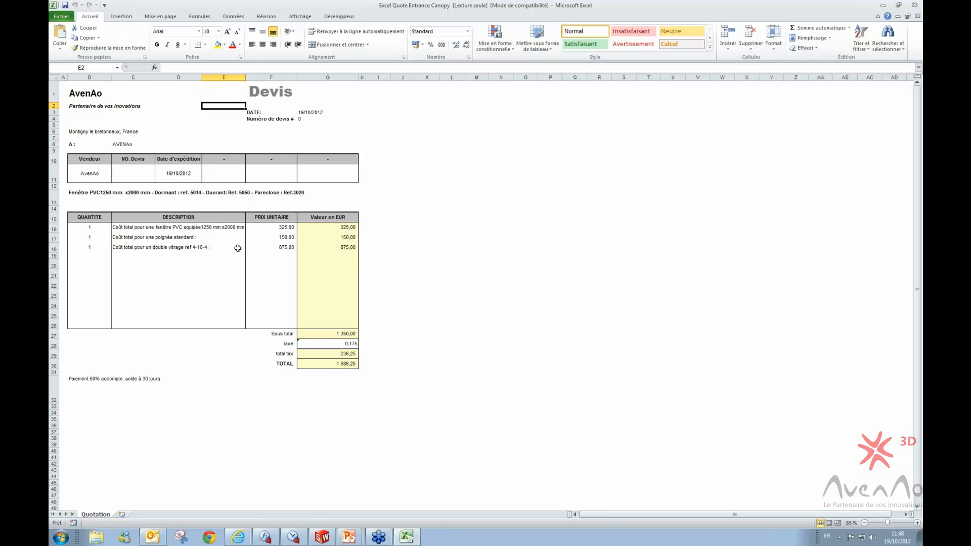
Examine the unit prices and EUR values of the window, handle and double glazing lines in the quote, and close the workbook
{"action": "left_click", "coordinate": [295, 247]}
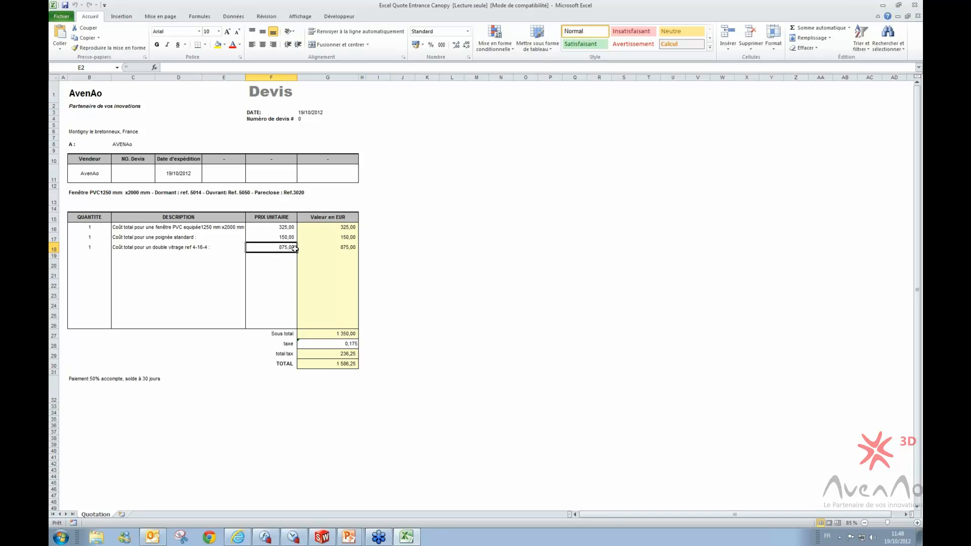
{"action": "key", "text": "Up"}
{"action": "key", "text": "Up"}
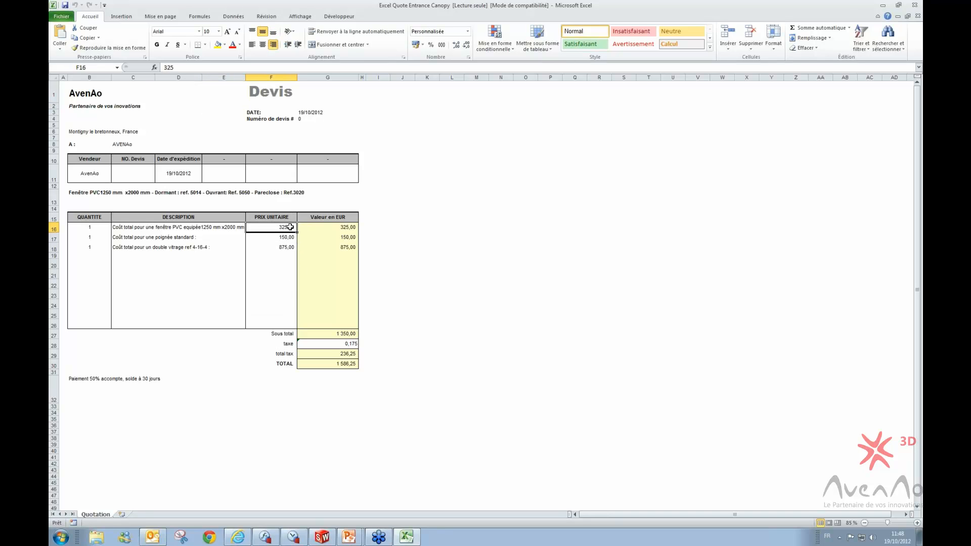
{"action": "left_click", "coordinate": [286, 240]}
{"action": "left_click", "coordinate": [286, 250]}
{"action": "left_click", "coordinate": [350, 230]}
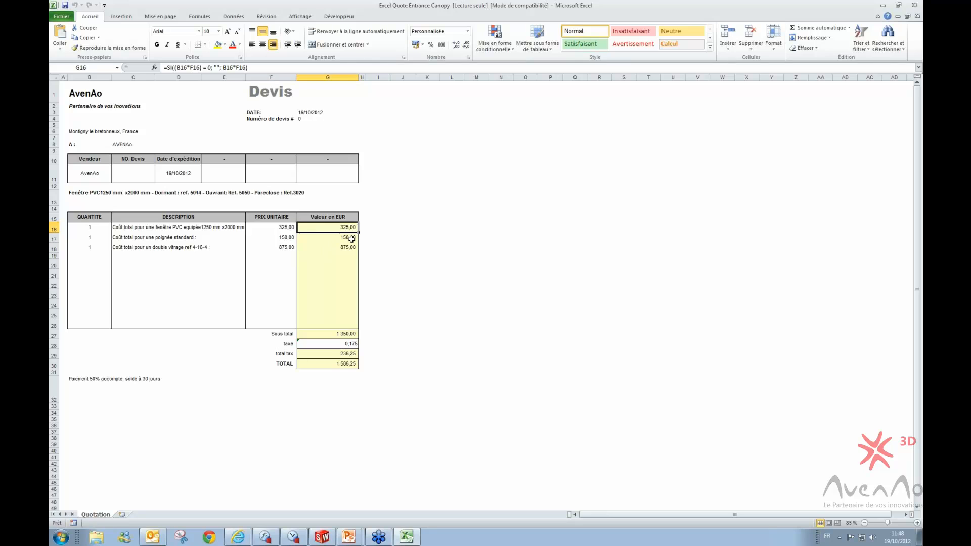
{"action": "left_click", "coordinate": [350, 249]}
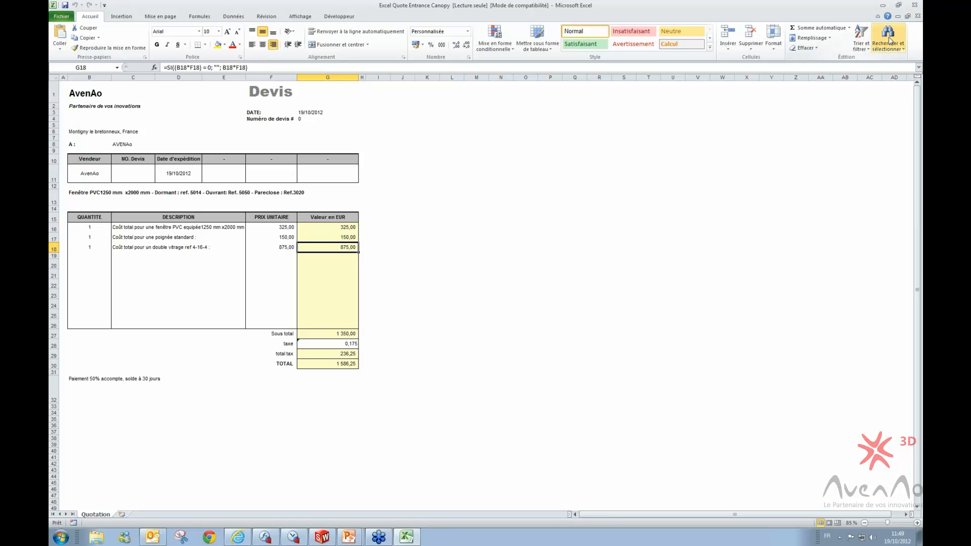
{"action": "left_click", "coordinate": [914, 5]}
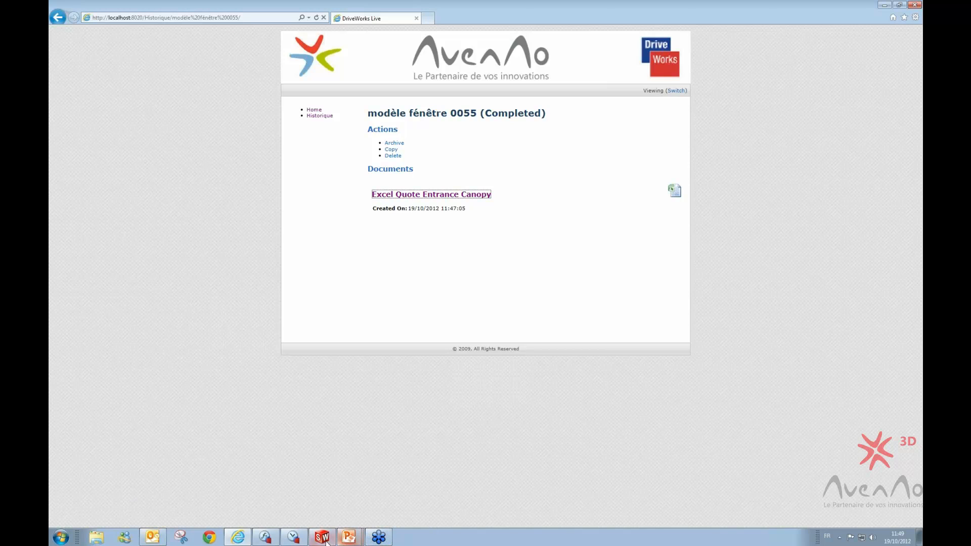
Switch to the PowerPoint slide show and reveal the item presenting the DriveWorks administration
{"action": "left_click", "coordinate": [348, 538]}
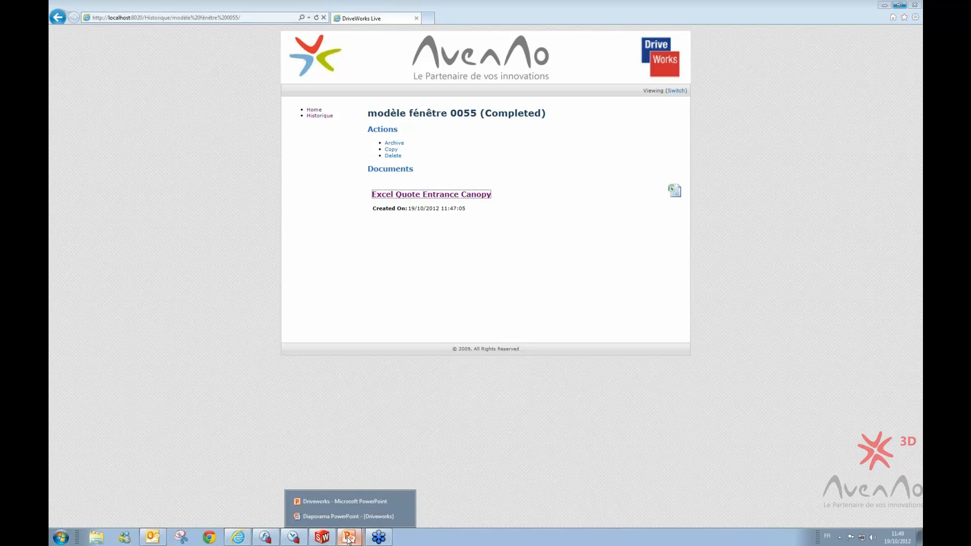
{"action": "left_click", "coordinate": [344, 516]}
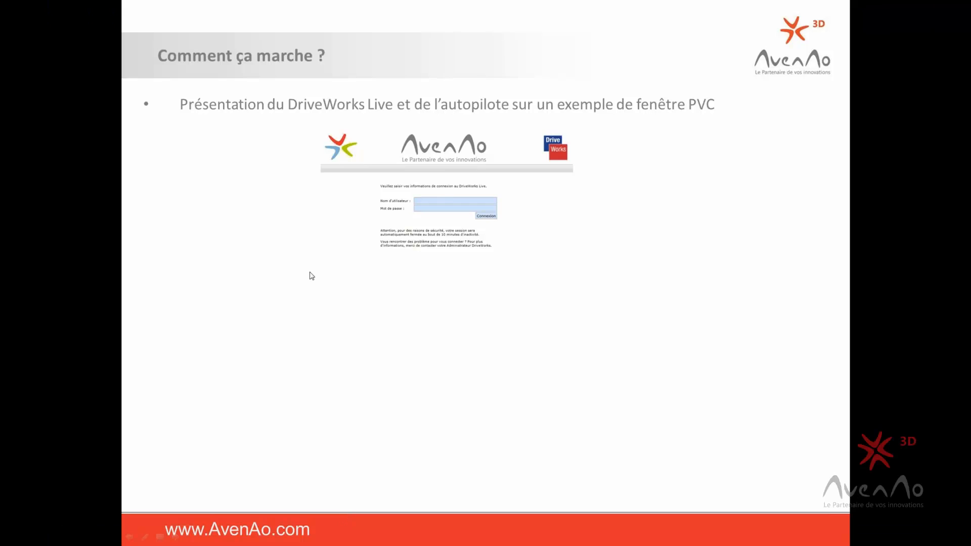
{"action": "left_click", "coordinate": [572, 314]}
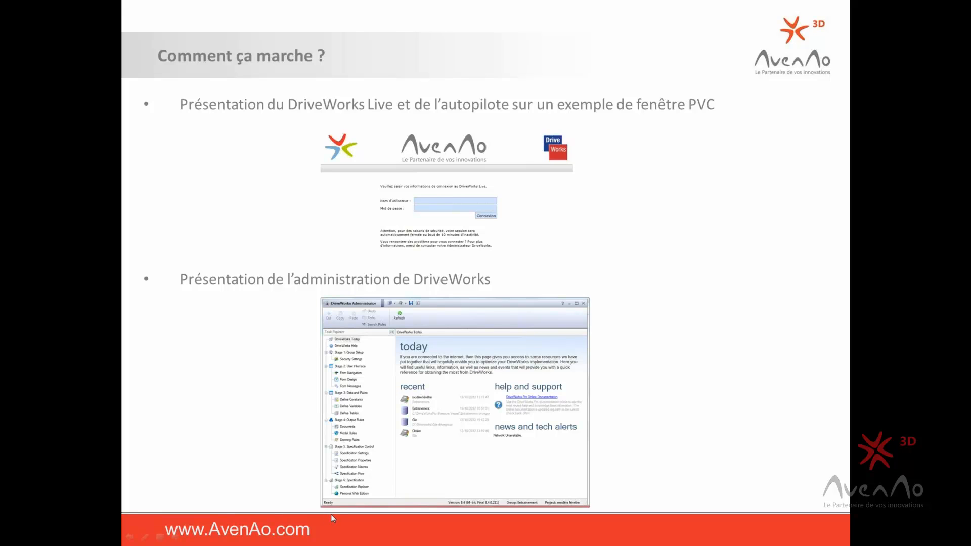
Switch to DriveWorks Administrator and stop the Personal Web Edition
{"action": "key", "text": "super"}
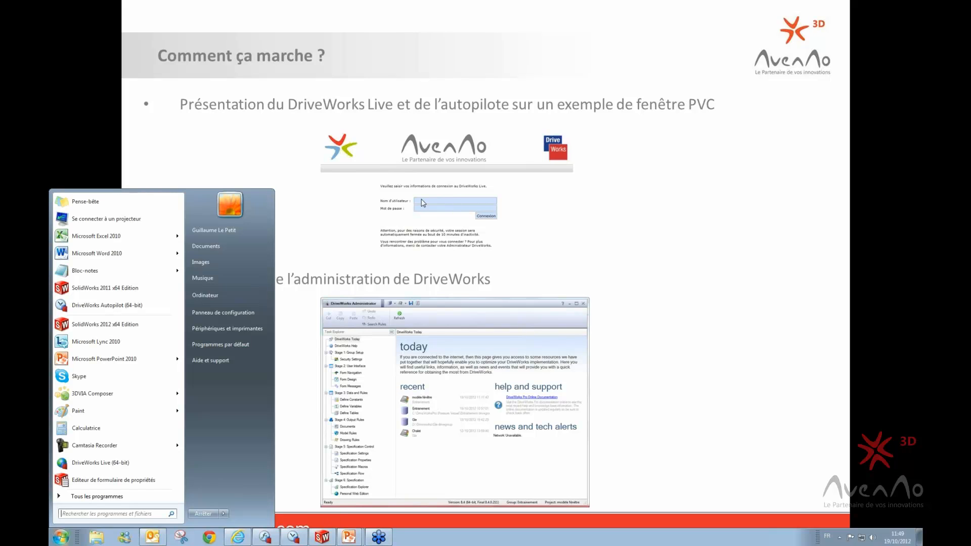
{"action": "left_click", "coordinate": [277, 542]}
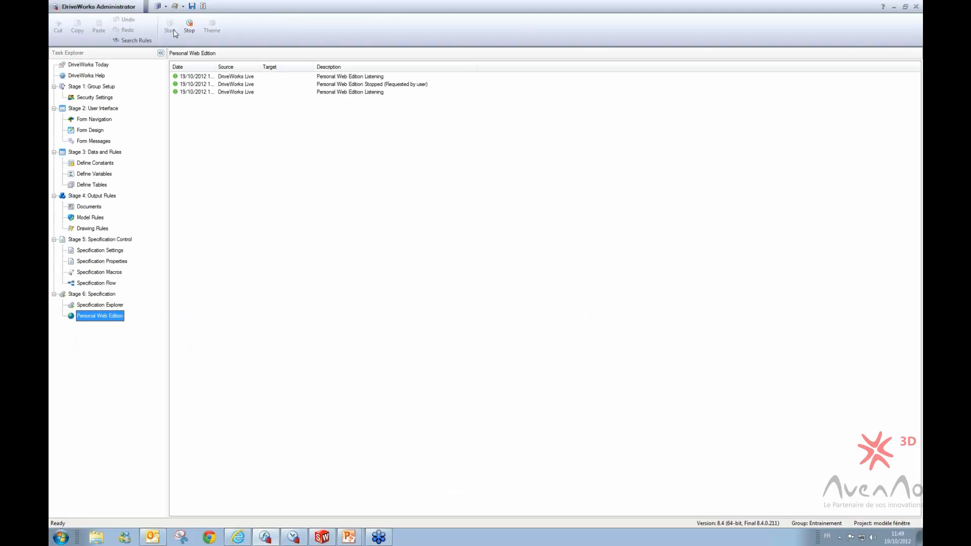
{"action": "left_click", "coordinate": [189, 28]}
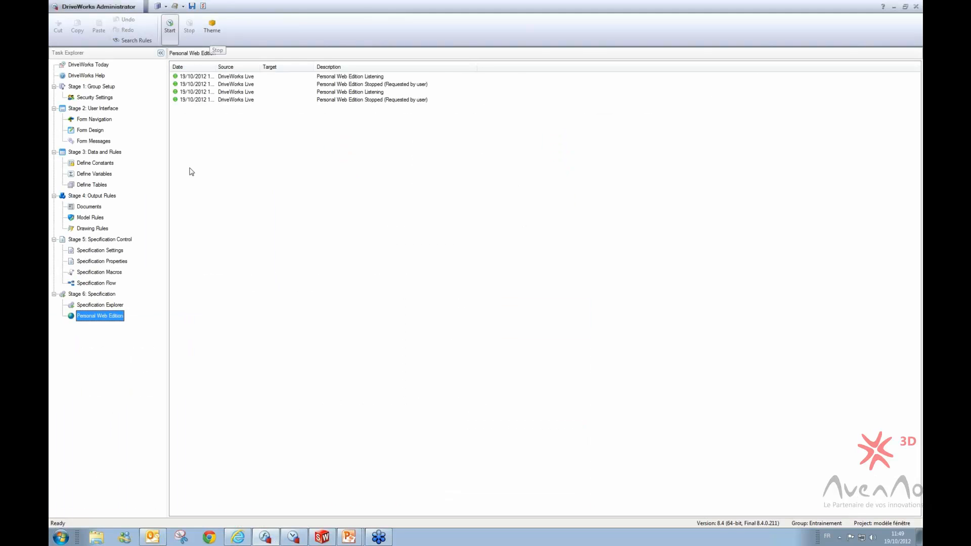
Open the group's security settings to examine the teams, the users and the option to add a user
{"action": "left_click", "coordinate": [98, 90]}
{"action": "left_click", "coordinate": [101, 98]}
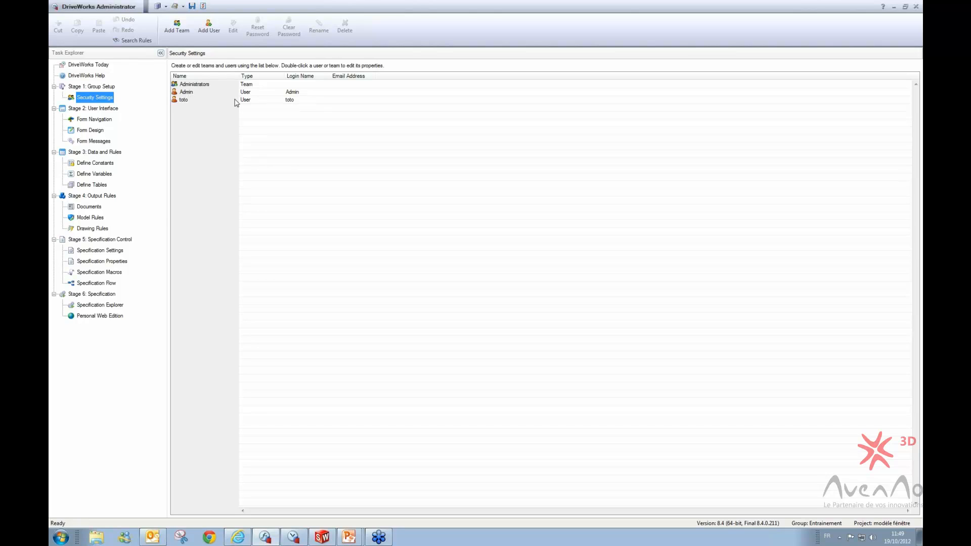
{"action": "left_click", "coordinate": [211, 38]}
Show the form navigation, add a decision step named 1 and place it below the ClientPro form
{"action": "left_click", "coordinate": [92, 120]}
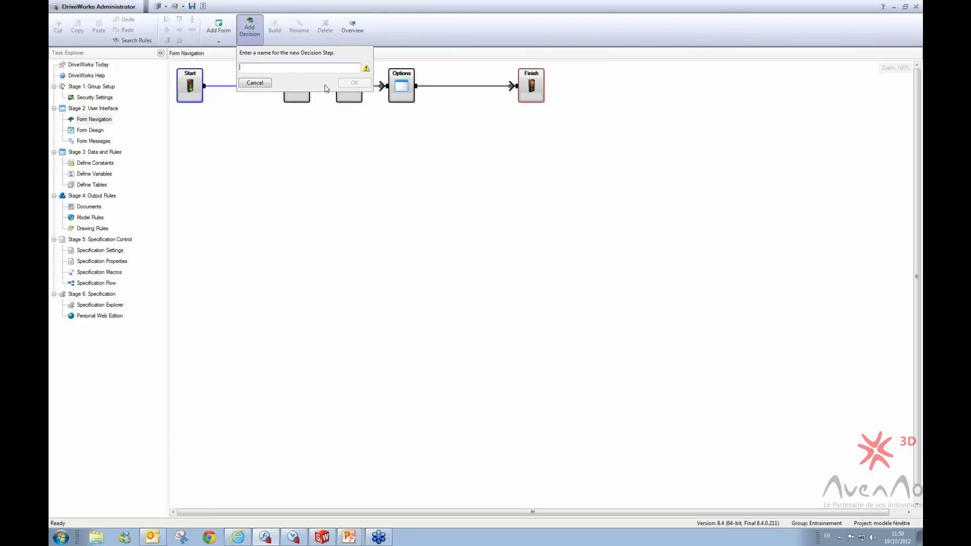
{"action": "type", "text": "1"}
{"action": "key", "text": "Return"}
{"action": "left_click_drag", "start_coordinate": [233, 125], "coordinate": [319, 144]}
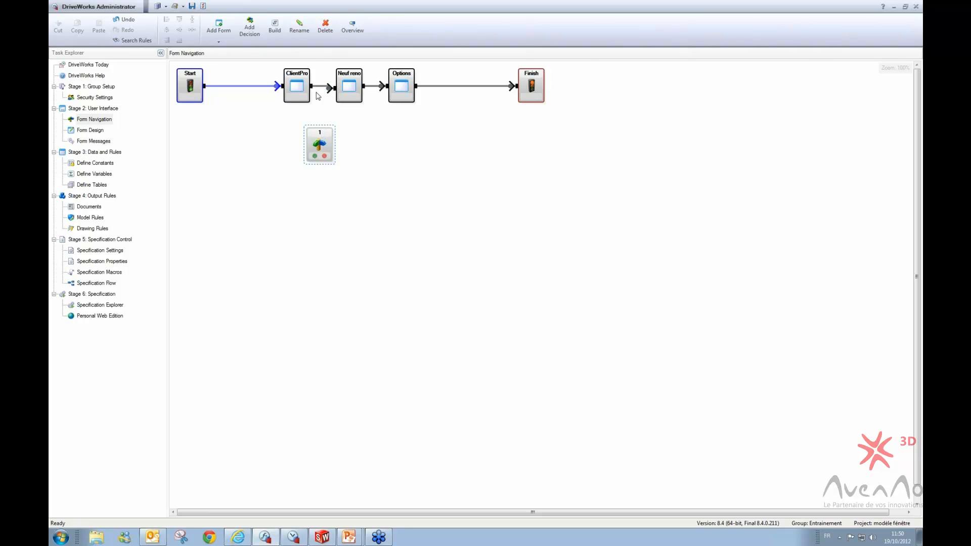
Connect ClientPro to decision 1, linking its green output to Options and its red output to Neuf reno
{"action": "left_click_drag", "start_coordinate": [329, 89], "coordinate": [321, 140]}
{"action": "left_click_drag", "start_coordinate": [315, 156], "coordinate": [400, 90]}
{"action": "left_click_drag", "start_coordinate": [328, 161], "coordinate": [349, 91]}
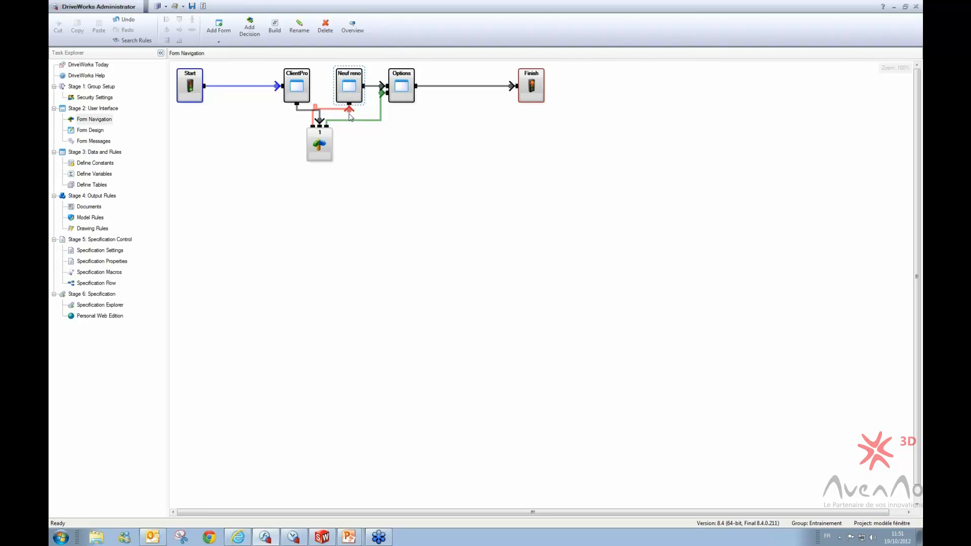
Remove the red link, delete decision 1 and reconnect the ClientPro form directly to Neuf reno
{"action": "left_click_drag", "start_coordinate": [349, 111], "coordinate": [349, 117]}
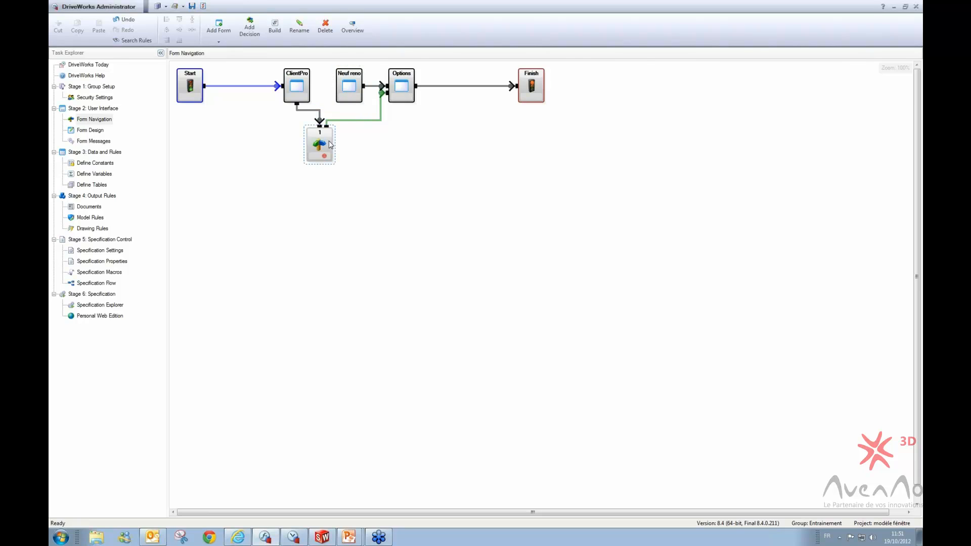
{"action": "key", "text": "Delete"}
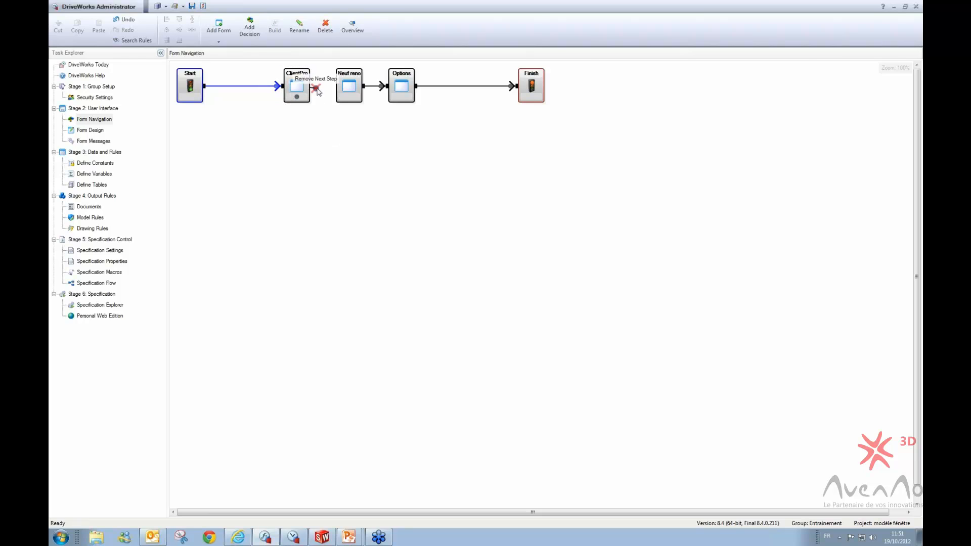
{"action": "left_click_drag", "start_coordinate": [318, 90], "coordinate": [349, 87]}
{"action": "left_click", "coordinate": [355, 100]}
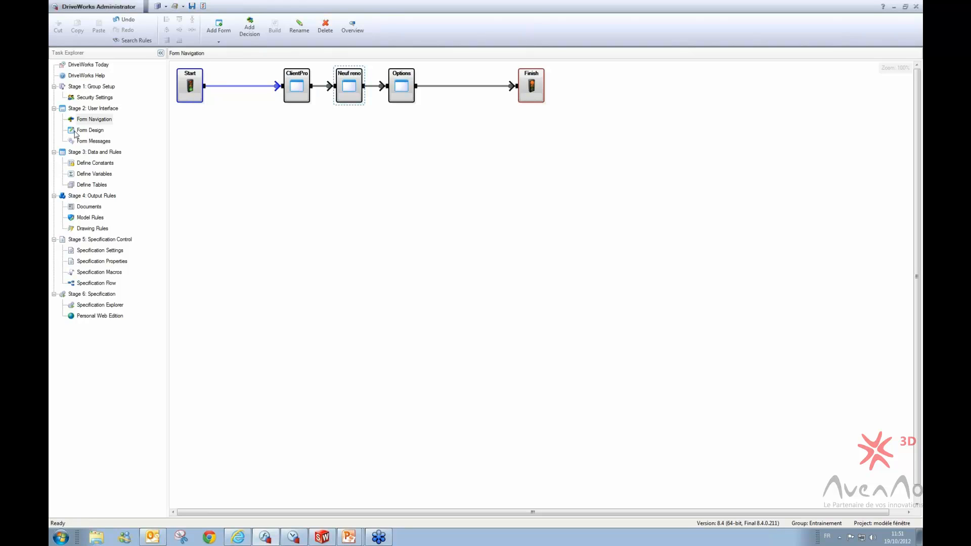
Open the form design and select the ClientPro form to view its layout
{"action": "left_click", "coordinate": [75, 132]}
{"action": "left_click", "coordinate": [87, 121]}
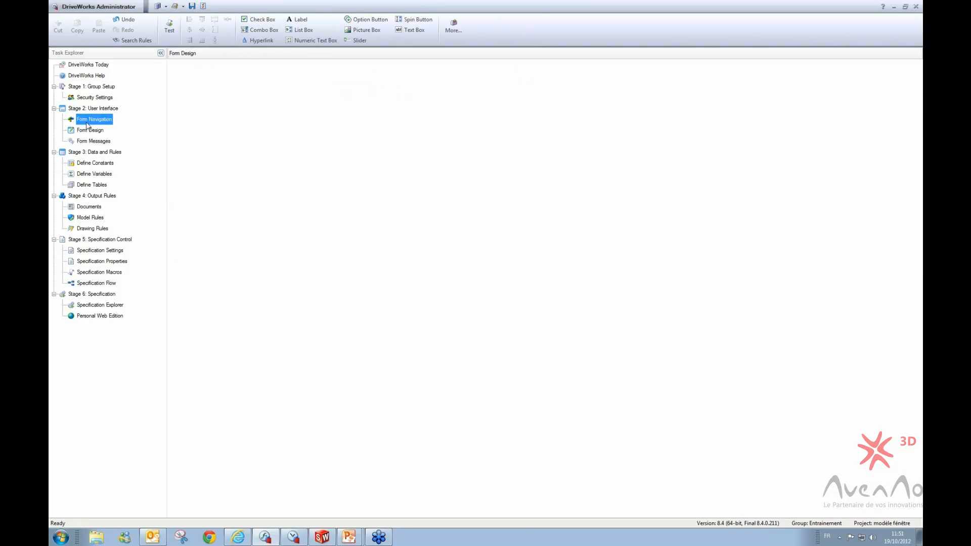
{"action": "left_click", "coordinate": [89, 130]}
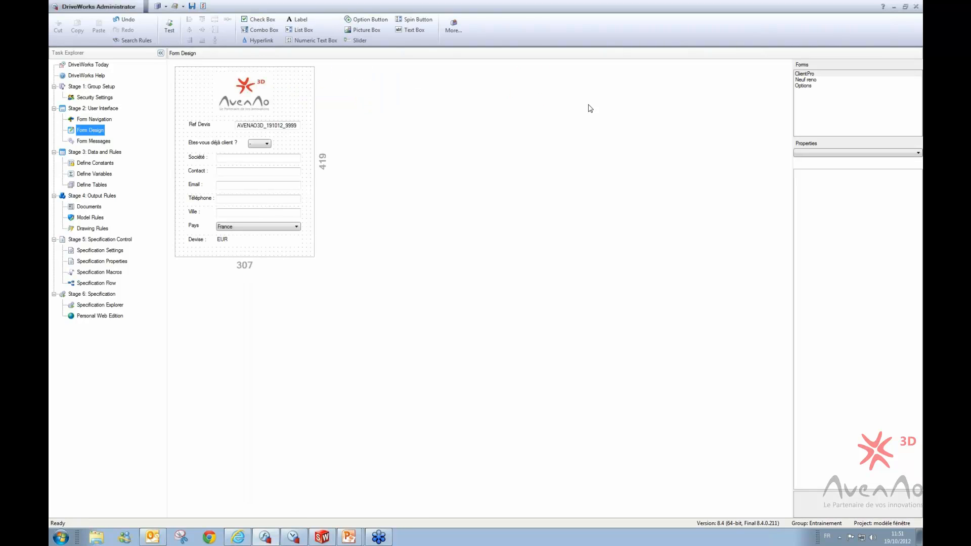
{"action": "left_click", "coordinate": [808, 74]}
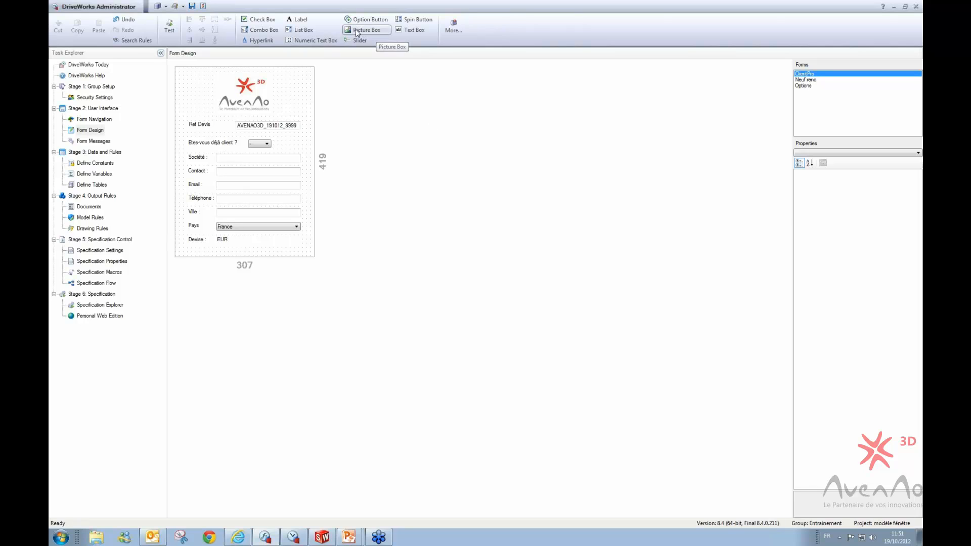
Inspect the logo picture's File Name rule and the file browser for choosing an image, and close the rule builder
{"action": "left_click", "coordinate": [251, 96]}
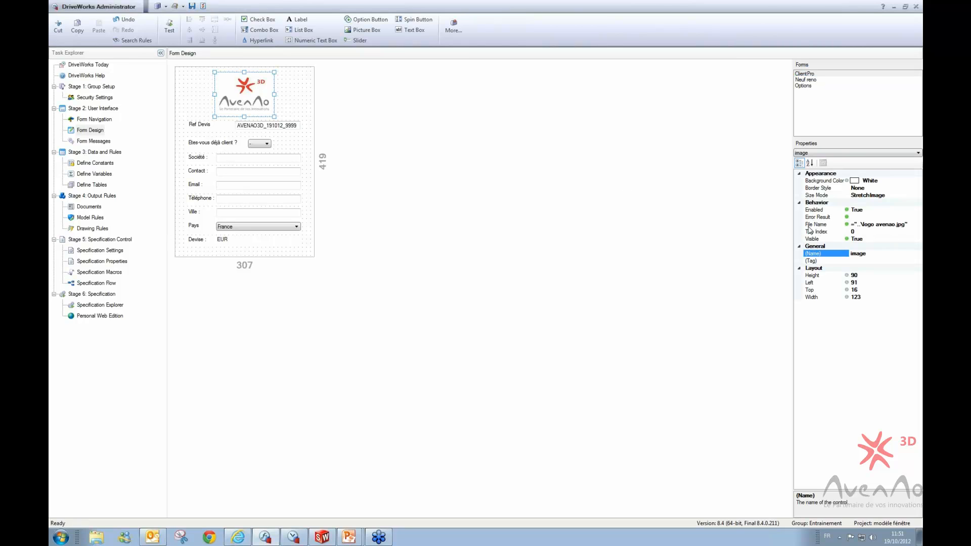
{"action": "left_click", "coordinate": [918, 226]}
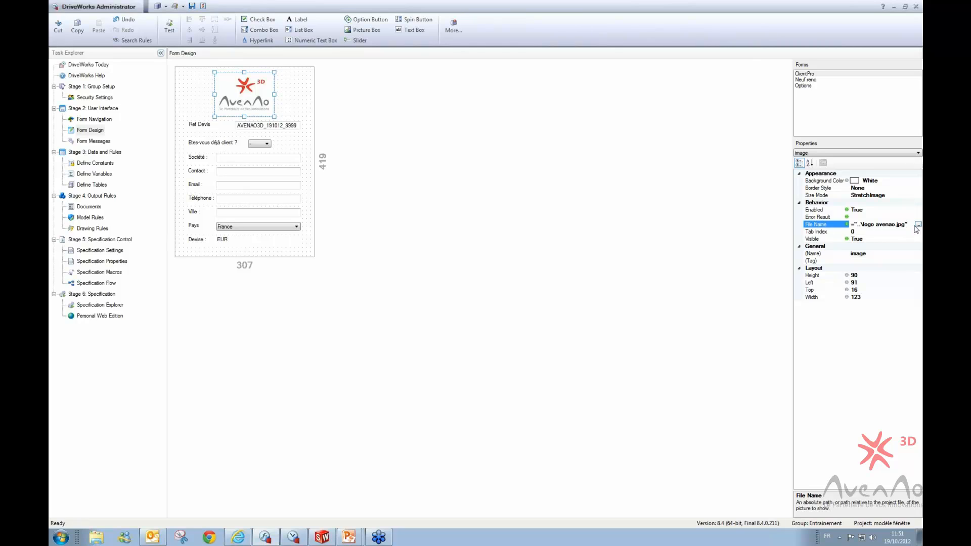
{"action": "left_click", "coordinate": [918, 225]}
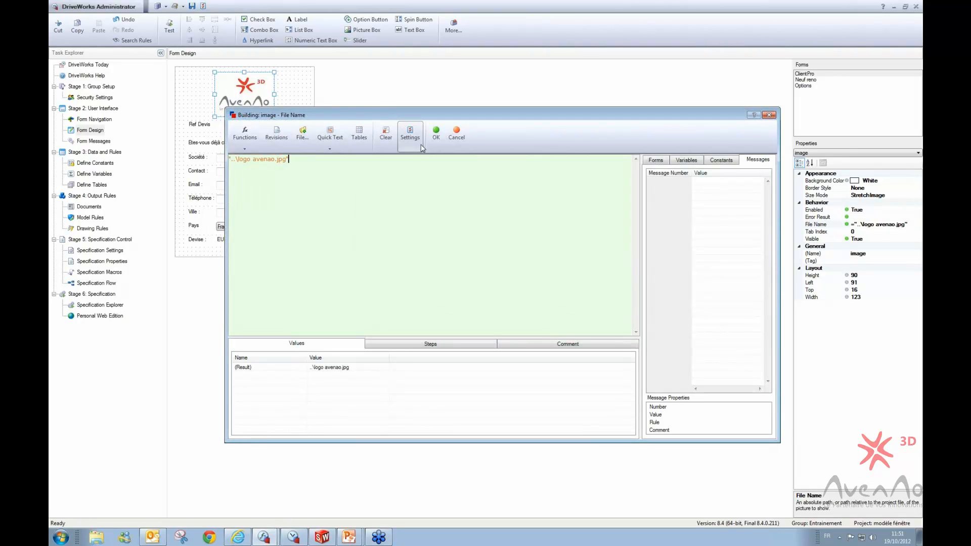
{"action": "left_click", "coordinate": [300, 136]}
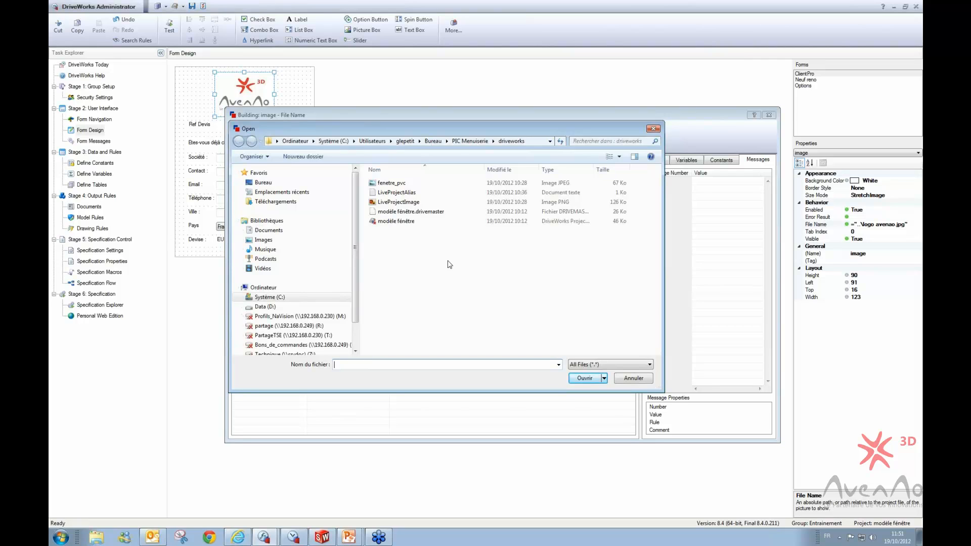
{"action": "left_click", "coordinate": [652, 129]}
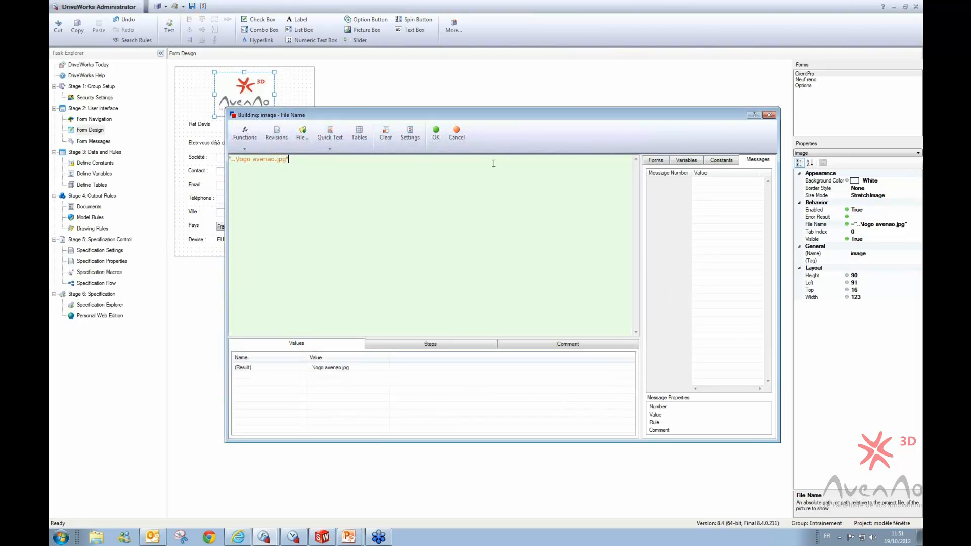
{"action": "left_click", "coordinate": [432, 134]}
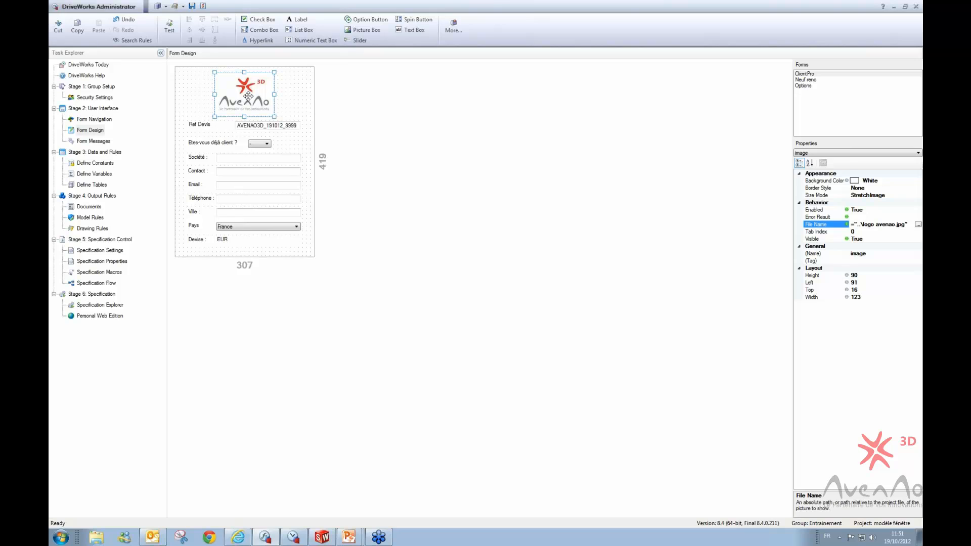
Inspect the Text override rule of the Ref Devis text box in the rule builder and close it
{"action": "left_click", "coordinate": [250, 130]}
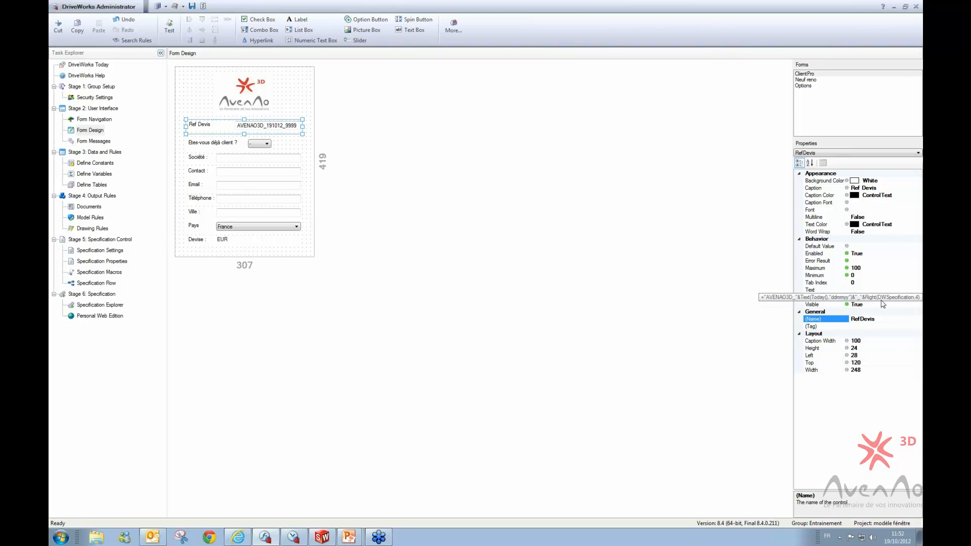
{"action": "left_click", "coordinate": [909, 300]}
{"action": "left_click", "coordinate": [918, 298]}
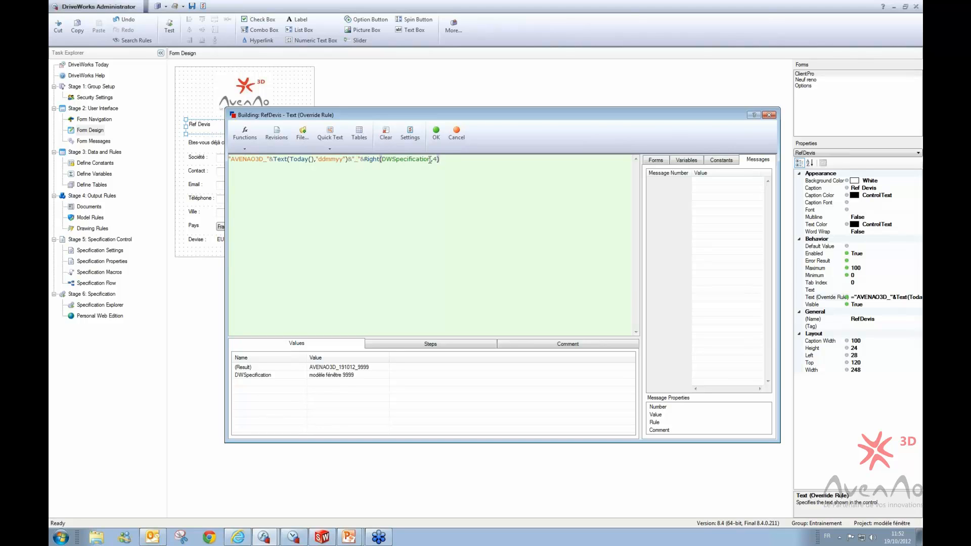
{"action": "left_click", "coordinate": [384, 159]}
{"action": "left_click", "coordinate": [436, 132]}
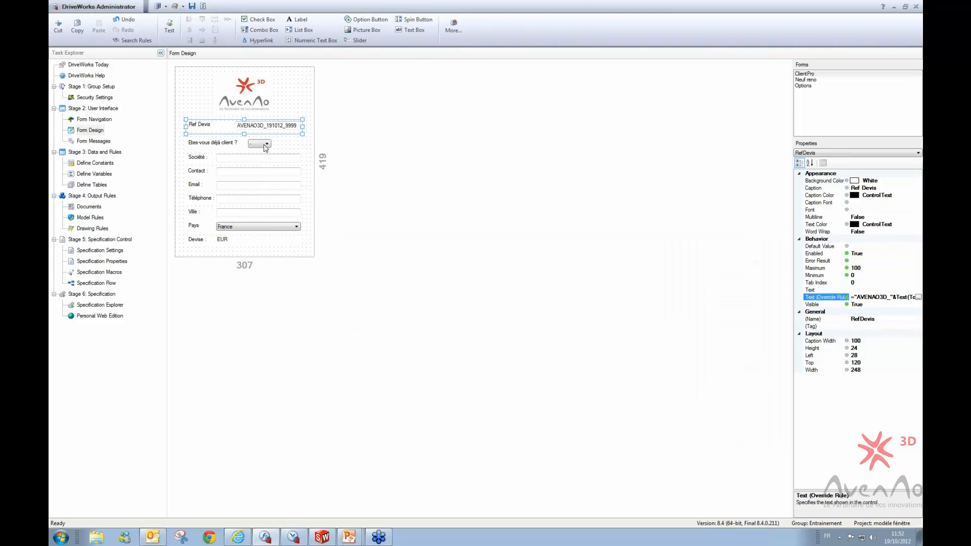
Inspect the Items rule of the "Etes-vous déjà client ?" combo box and close the rule builder
{"action": "left_click", "coordinate": [265, 144]}
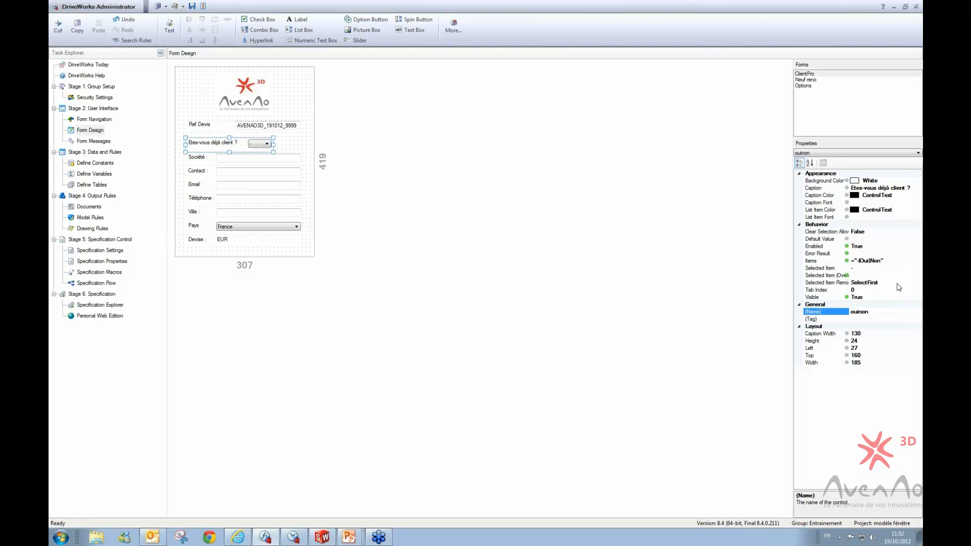
{"action": "left_click", "coordinate": [918, 262]}
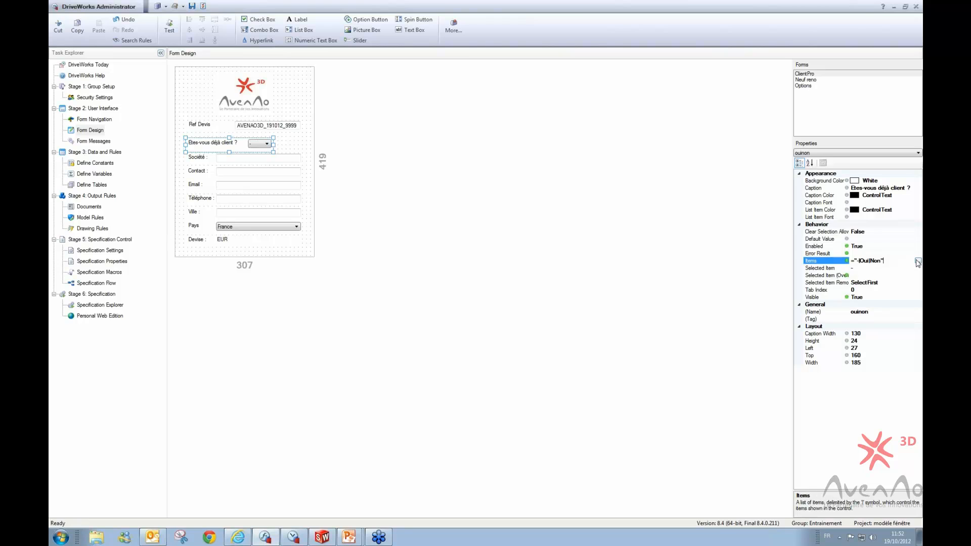
{"action": "left_click", "coordinate": [918, 262]}
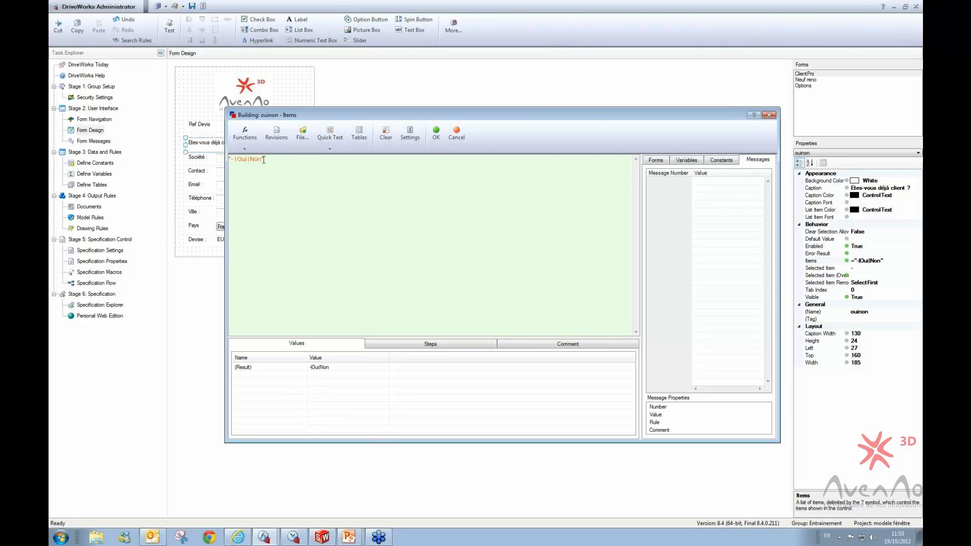
{"action": "left_click", "coordinate": [436, 133]}
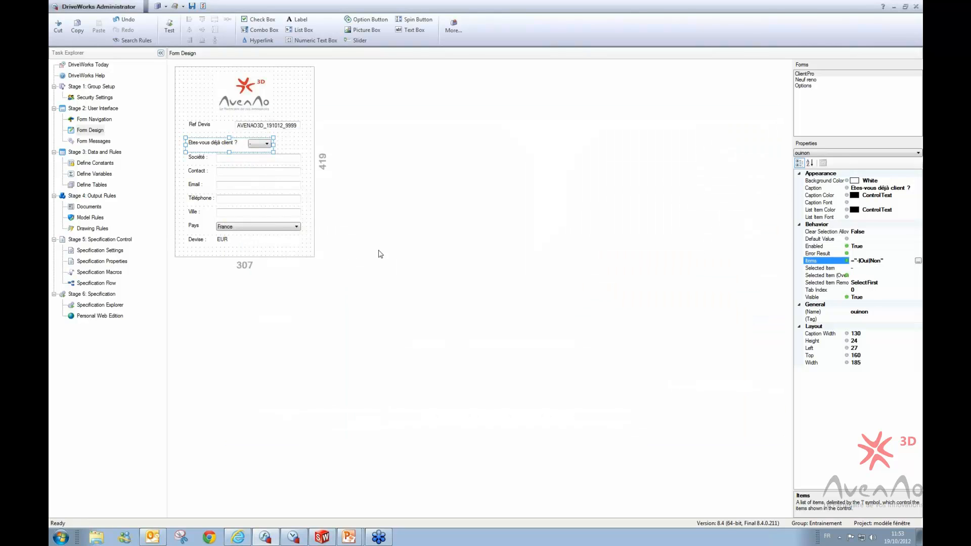
Inspect the Items rule of the Pays combo box, browse the available rule functions, and close the rule builder
{"action": "left_click", "coordinate": [227, 231]}
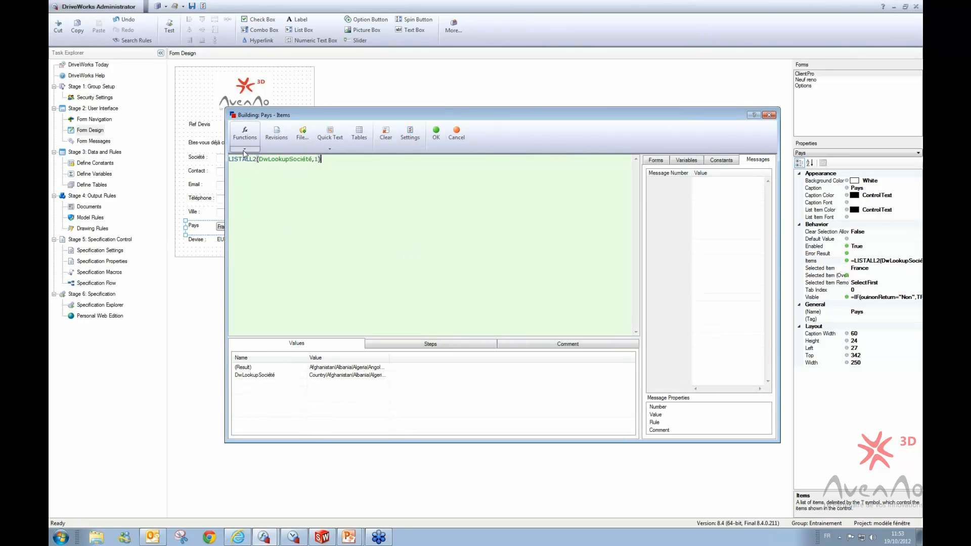
{"action": "left_click", "coordinate": [245, 151]}
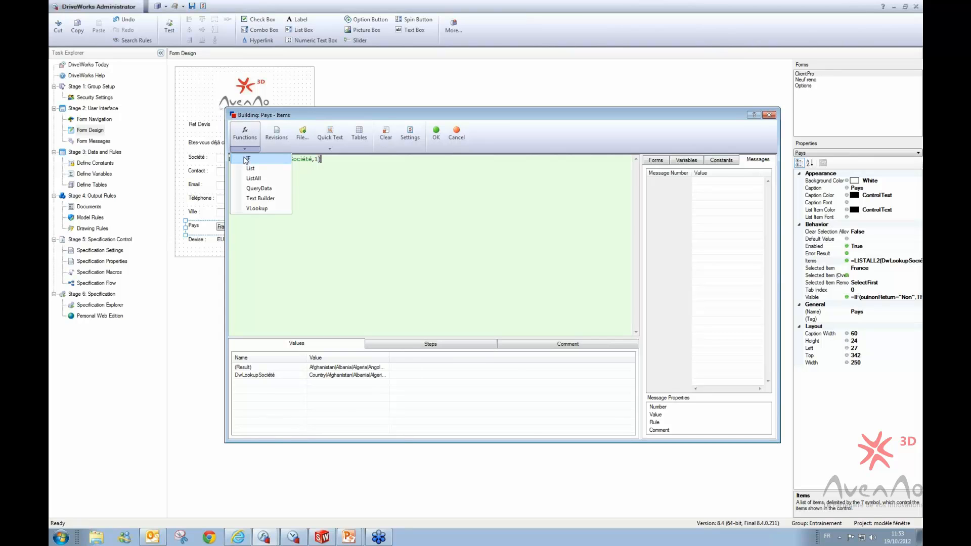
{"action": "left_click", "coordinate": [248, 134]}
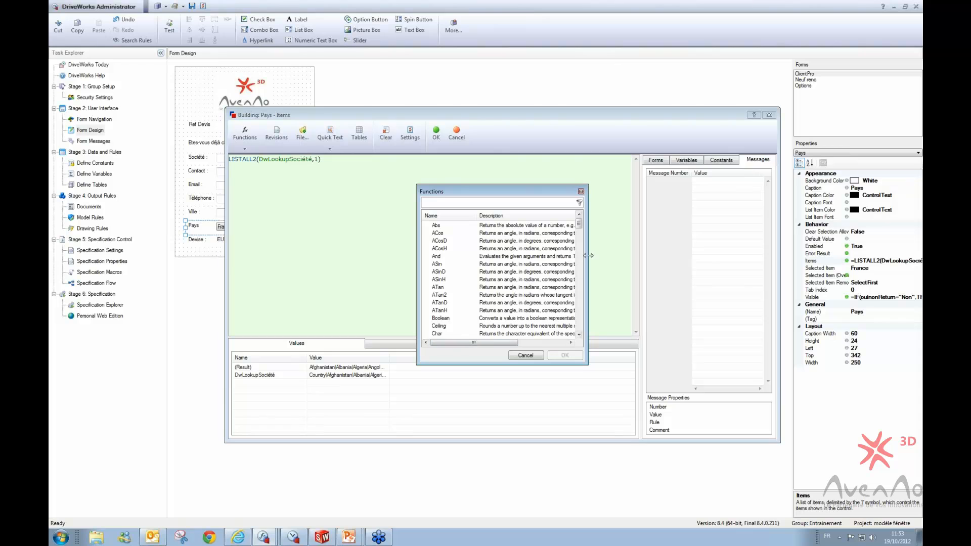
{"action": "scroll", "coordinate": [582, 230], "scroll_direction": "down", "scroll_amount": 10}
{"action": "left_click", "coordinate": [582, 191]}
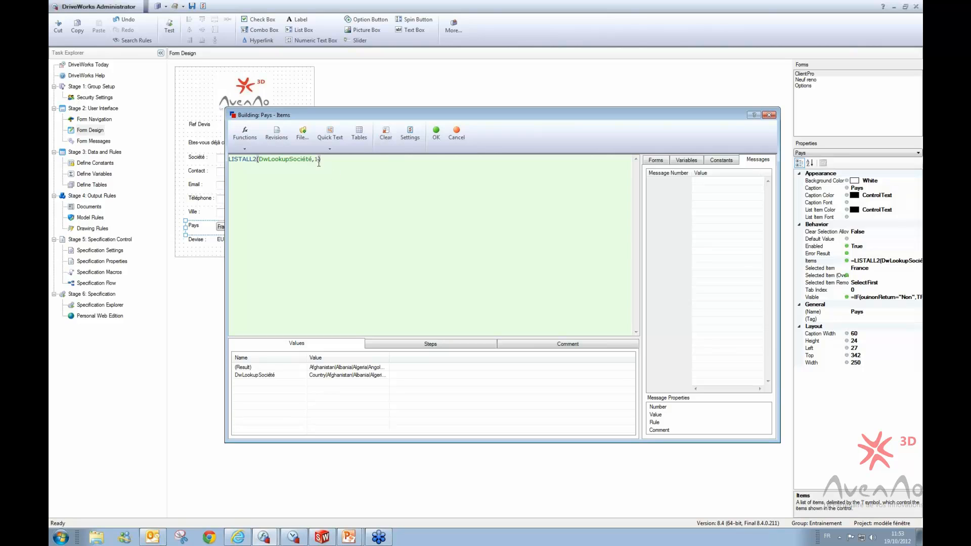
{"action": "left_click", "coordinate": [436, 133]}
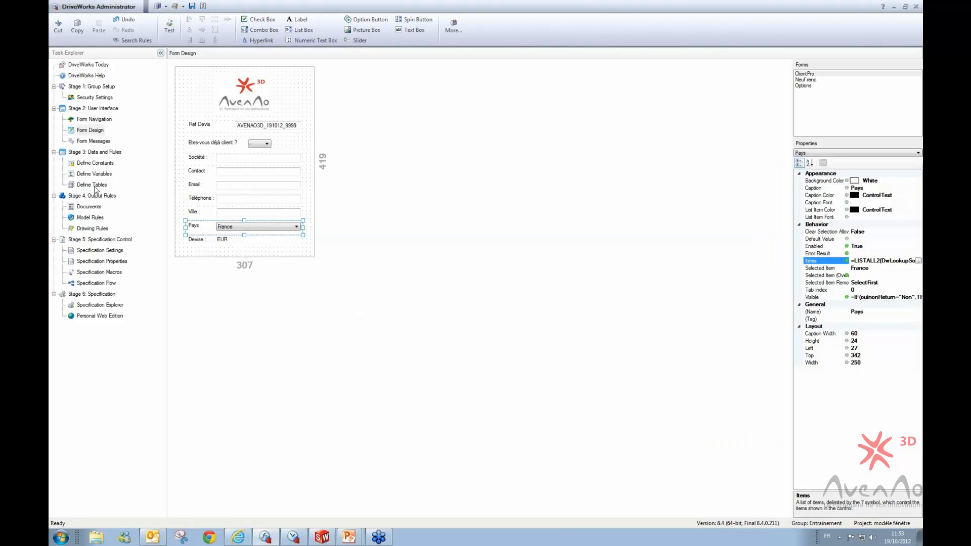
Open the Société data table from the project's tables to view its country and currency columns, and close it
{"action": "left_click", "coordinate": [91, 185]}
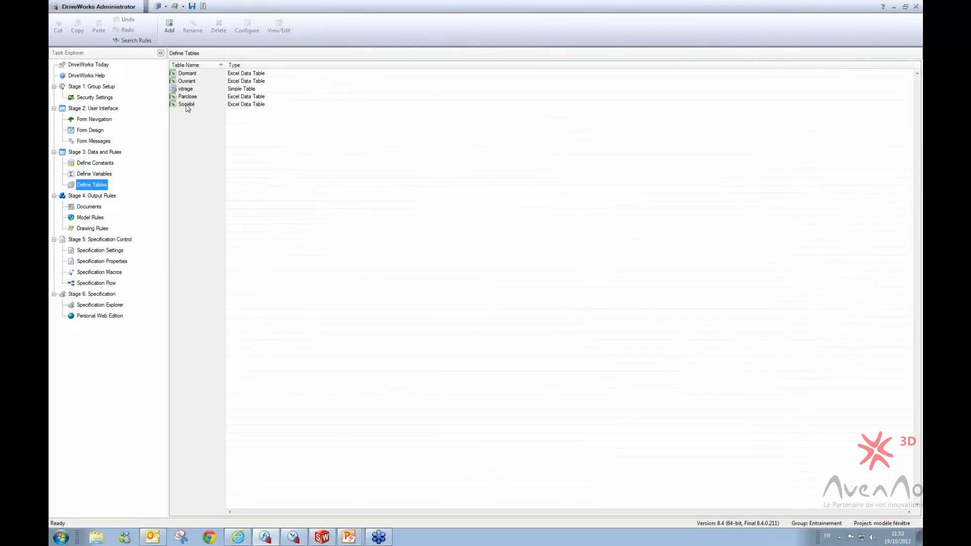
{"action": "left_click", "coordinate": [188, 104]}
{"action": "left_click", "coordinate": [278, 26]}
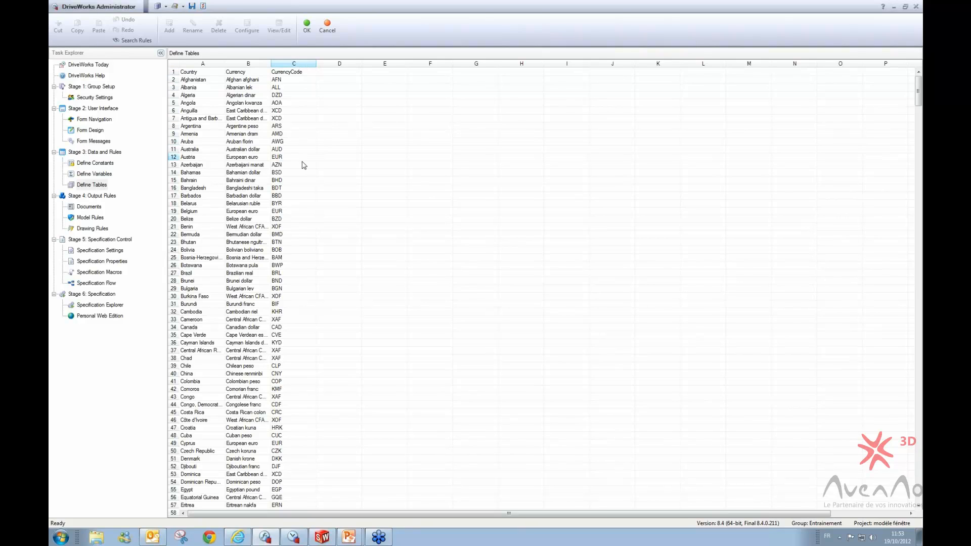
{"action": "left_click", "coordinate": [307, 28]}
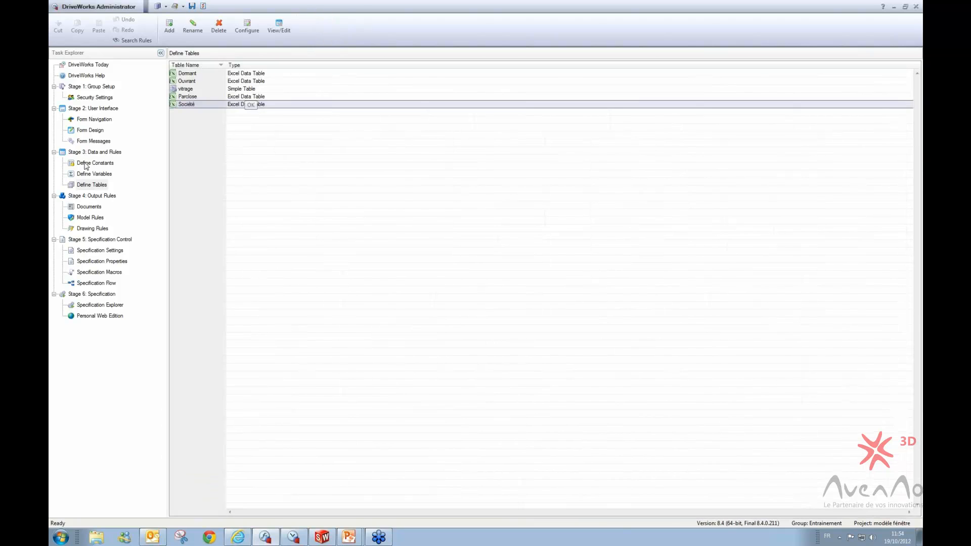
Return to the form design and inspect the VLookup rule behind the Devise label's Text property
{"action": "left_click", "coordinate": [98, 130]}
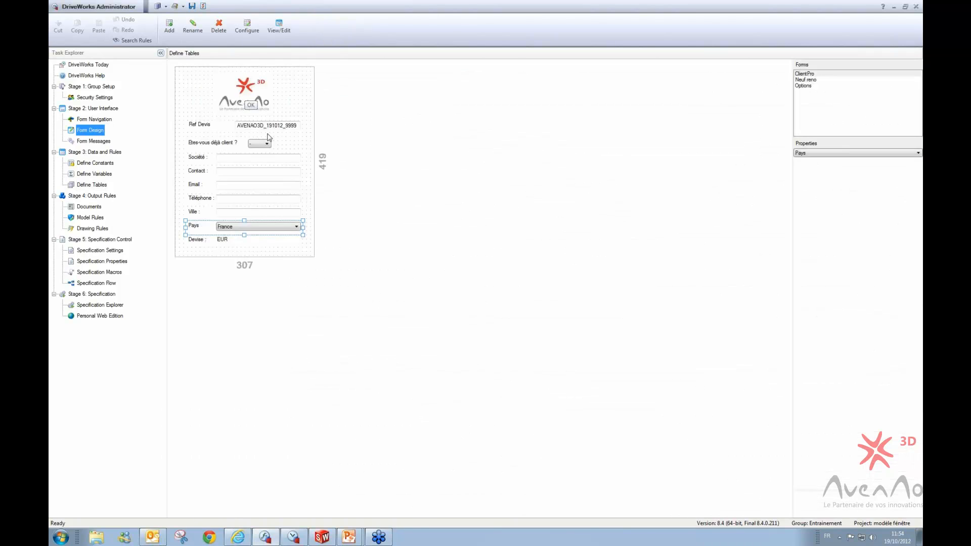
{"action": "left_click", "coordinate": [225, 241]}
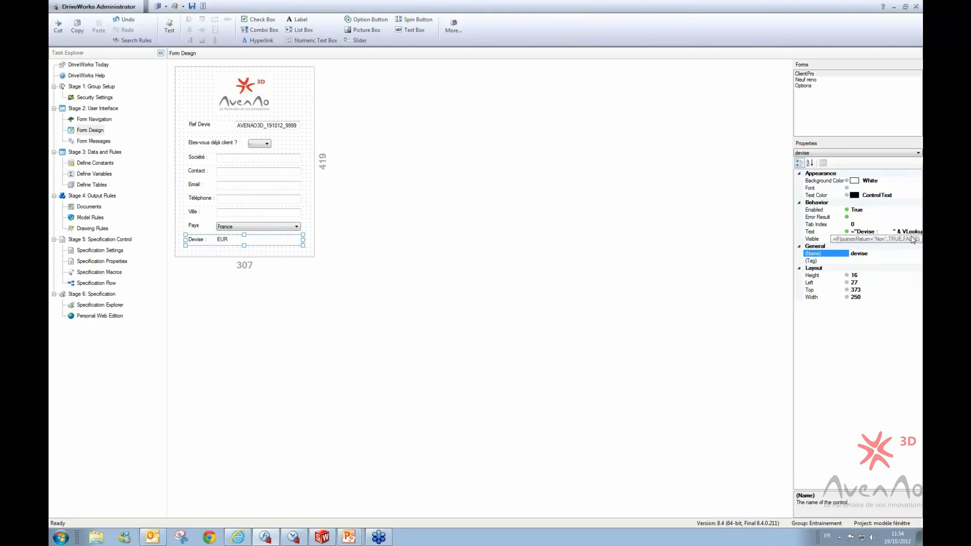
{"action": "left_click", "coordinate": [896, 231]}
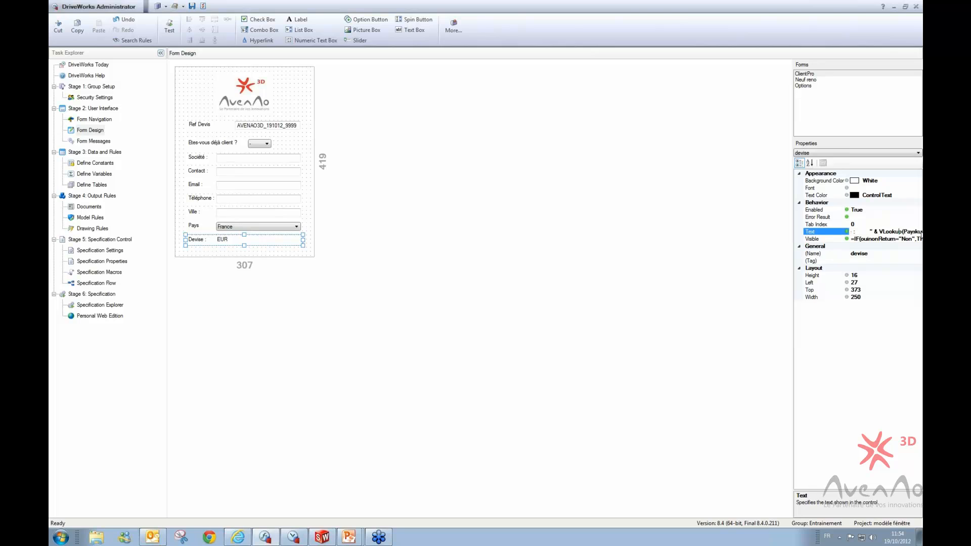
{"action": "left_click", "coordinate": [918, 232]}
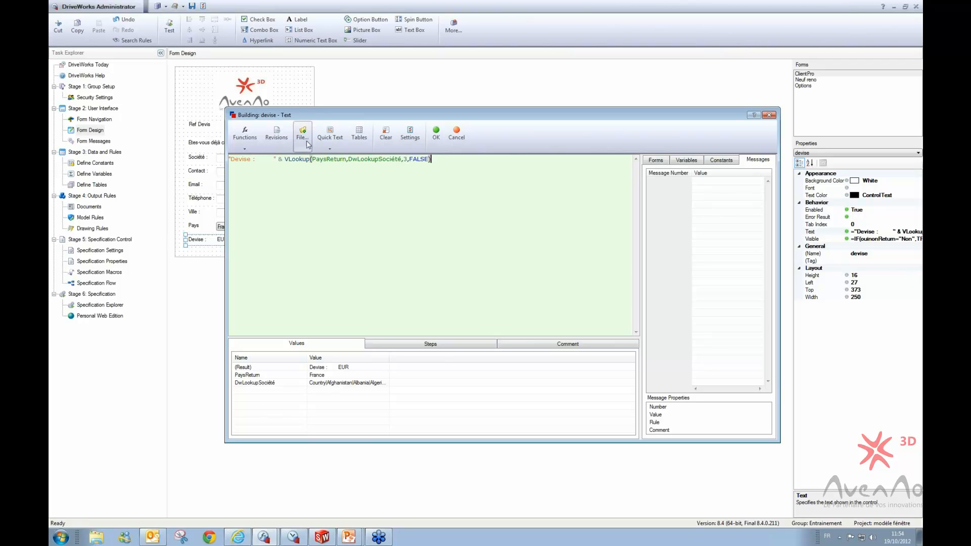
{"action": "left_click_drag", "start_coordinate": [309, 116], "coordinate": [369, 124]}
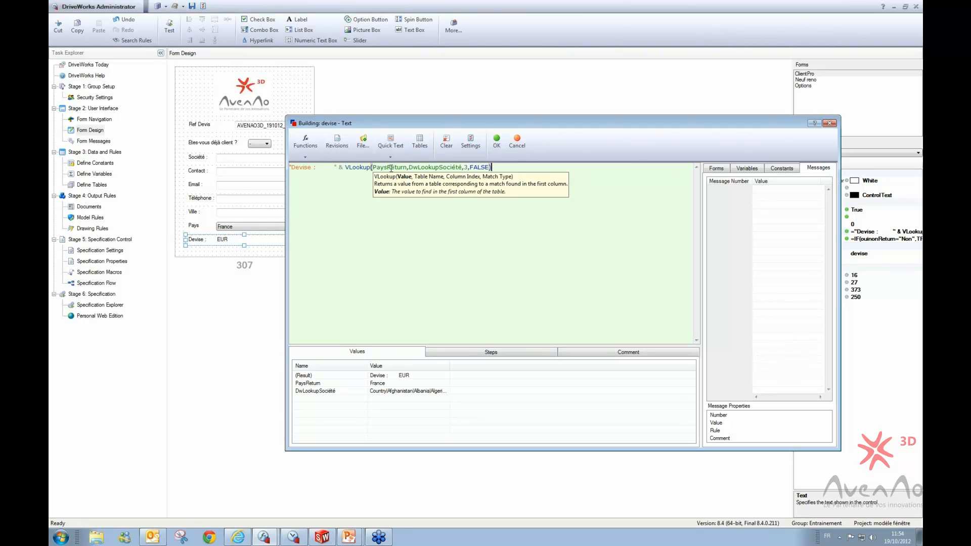
{"action": "left_click", "coordinate": [496, 142]}
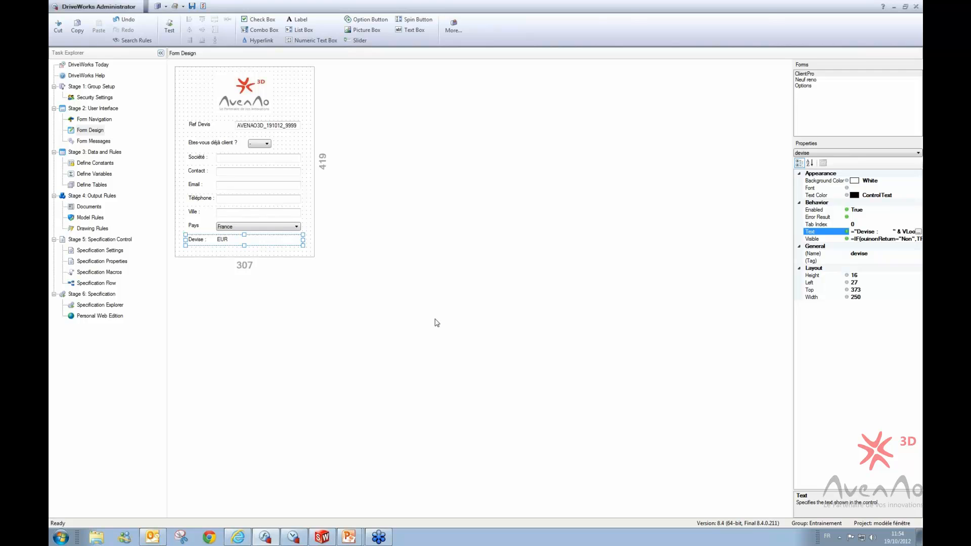
Select the Type de dormant combo box on the Neuf reno form and view the contents of the Dormant data table
{"action": "left_click", "coordinate": [810, 80]}
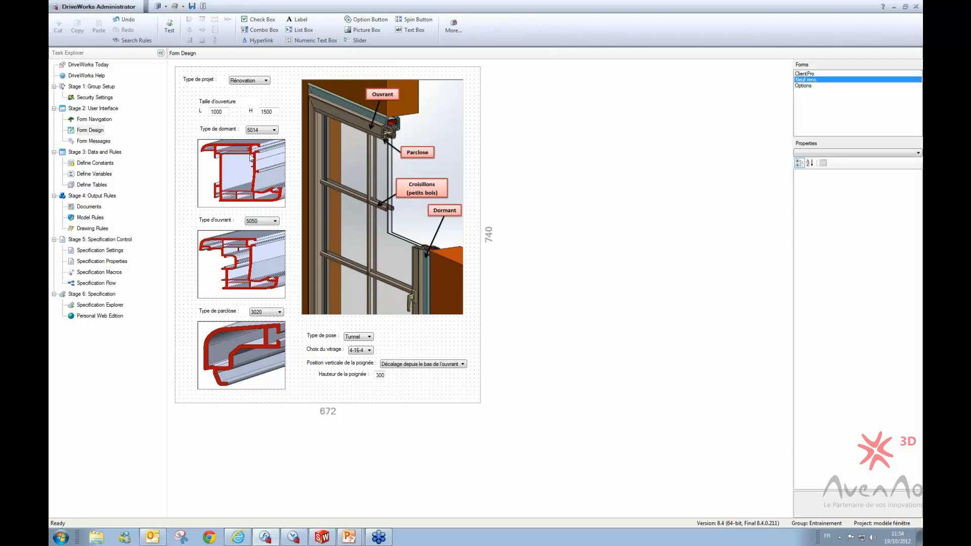
{"action": "left_click", "coordinate": [256, 130]}
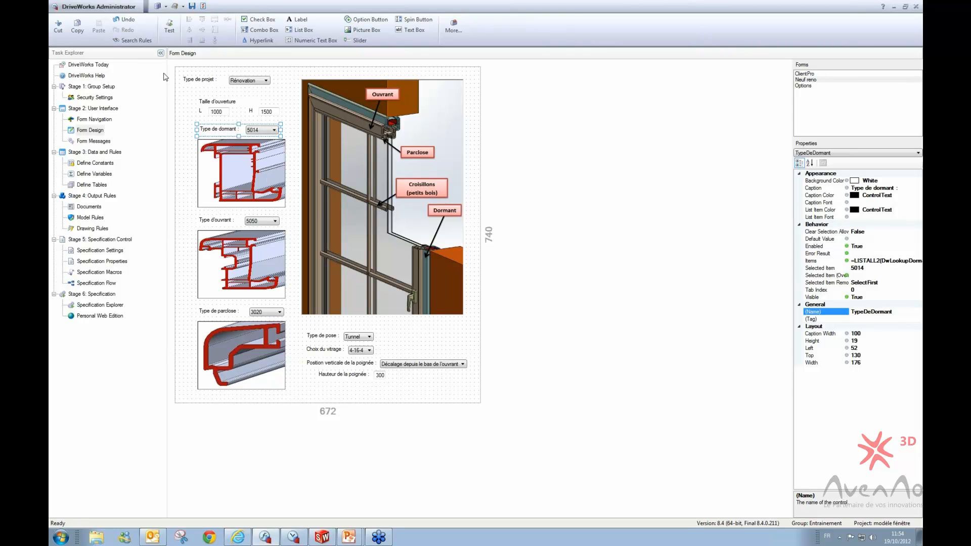
{"action": "left_click", "coordinate": [89, 186]}
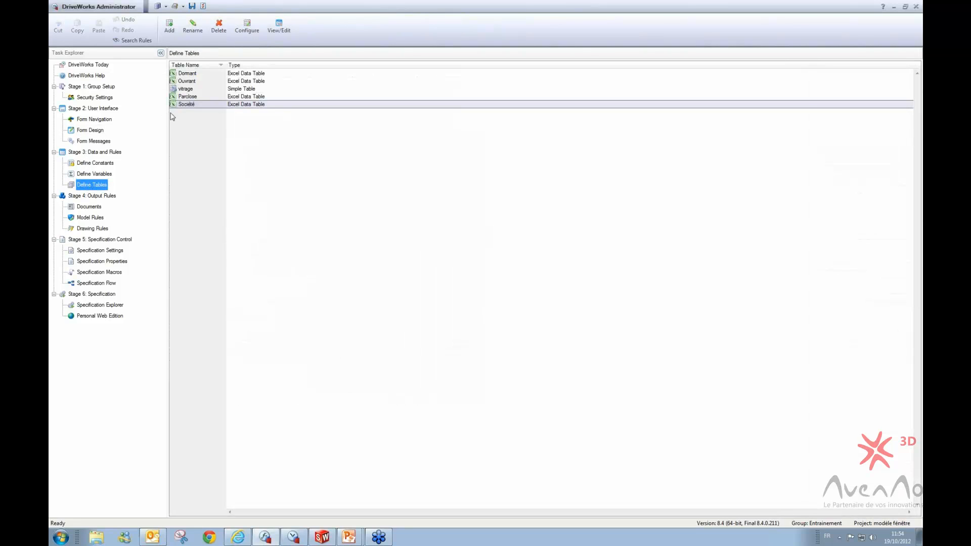
{"action": "double_click", "coordinate": [194, 74]}
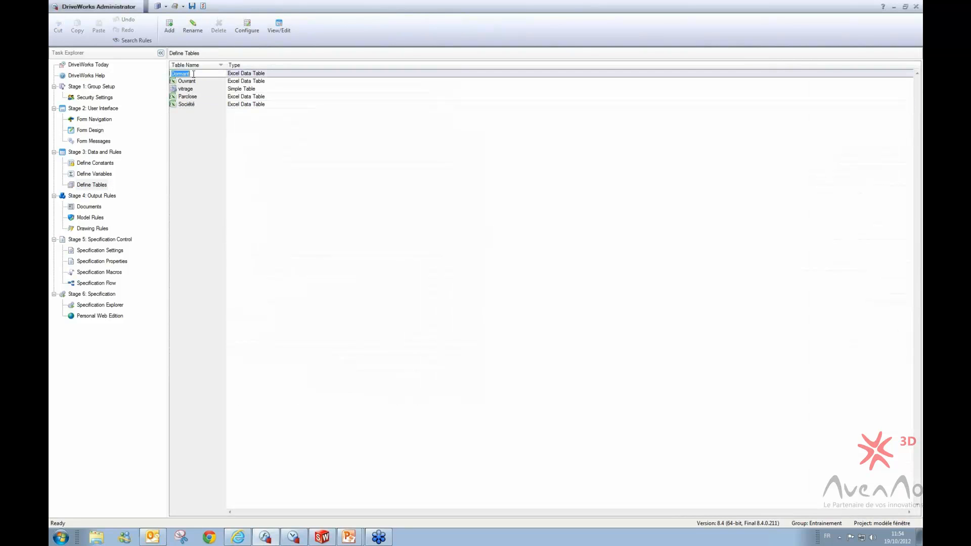
{"action": "left_click", "coordinate": [279, 26]}
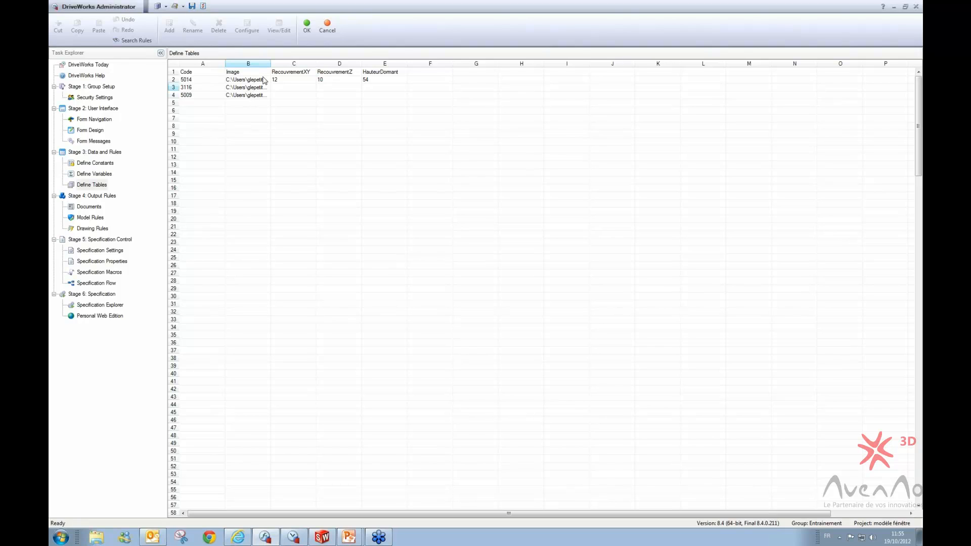
{"action": "left_click", "coordinate": [307, 26]}
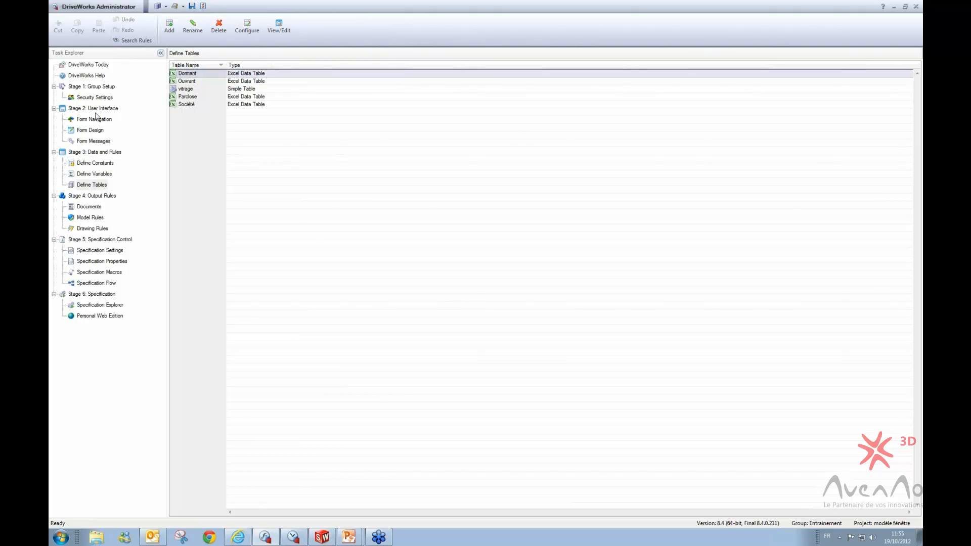
Back in the form design, examine the handle position combo box and the Visible rule of the Hauteur de la poignée field
{"action": "left_click", "coordinate": [91, 131]}
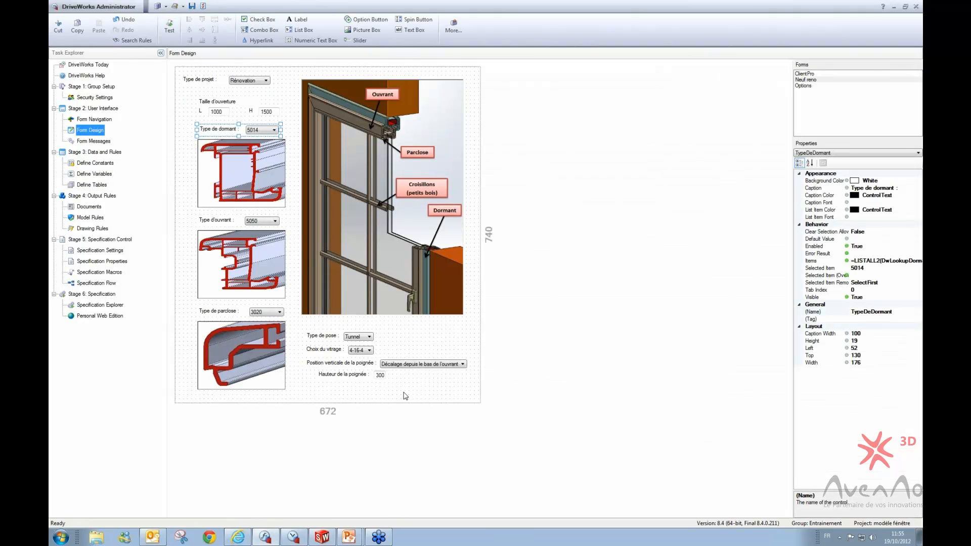
{"action": "left_click", "coordinate": [392, 365]}
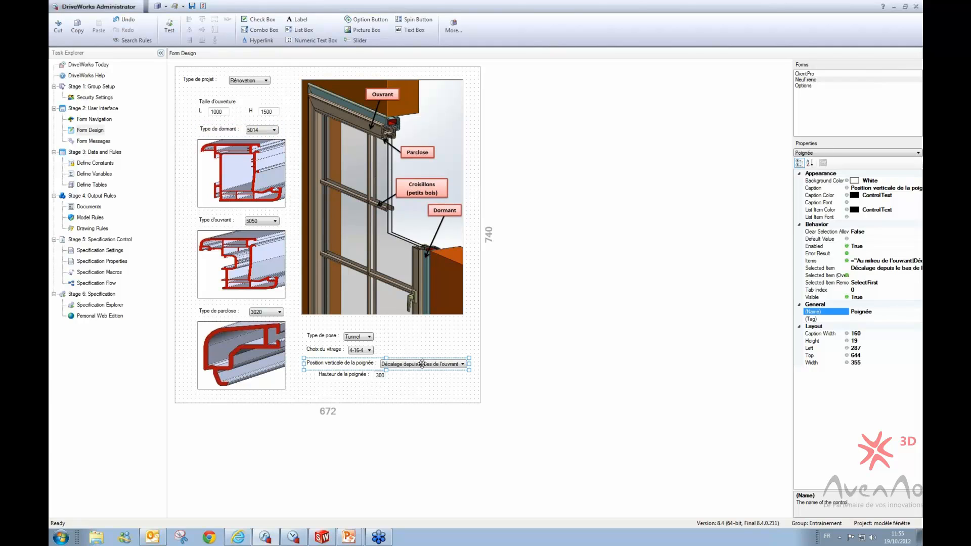
{"action": "left_click", "coordinate": [369, 376]}
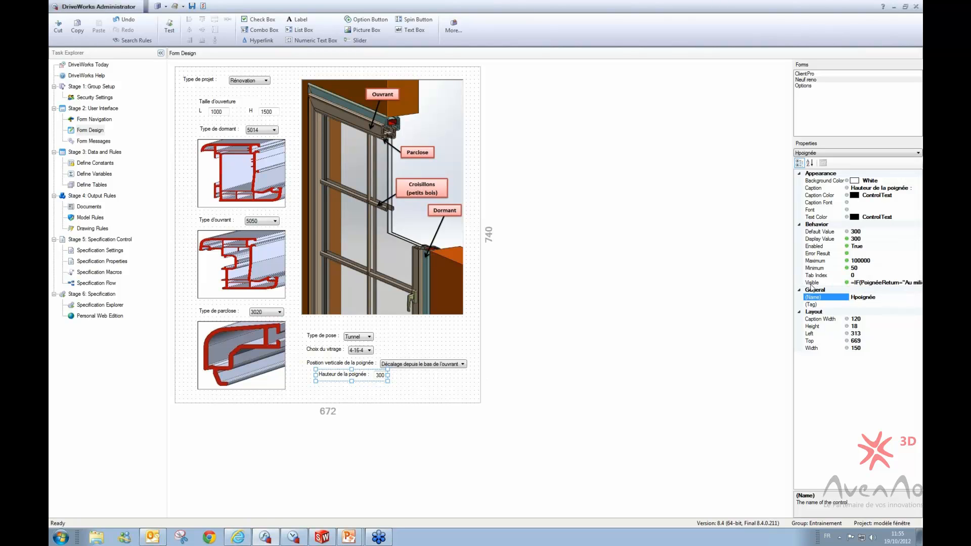
{"action": "left_click", "coordinate": [919, 283]}
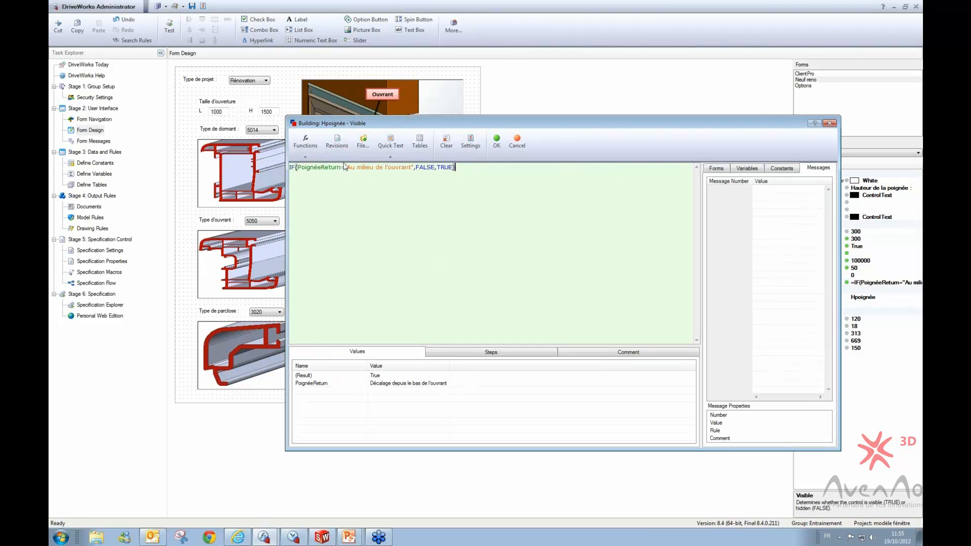
{"action": "left_click", "coordinate": [497, 142]}
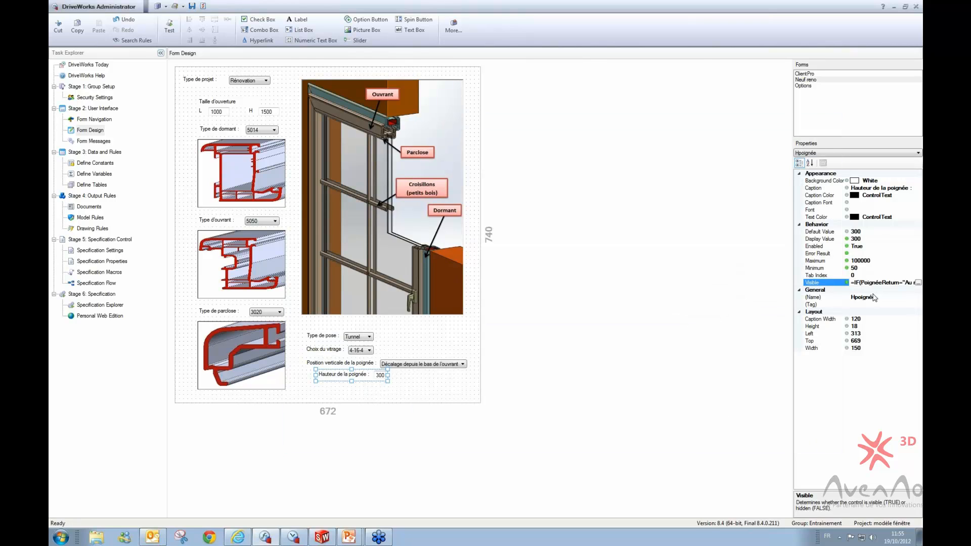
{"action": "left_click", "coordinate": [918, 283]}
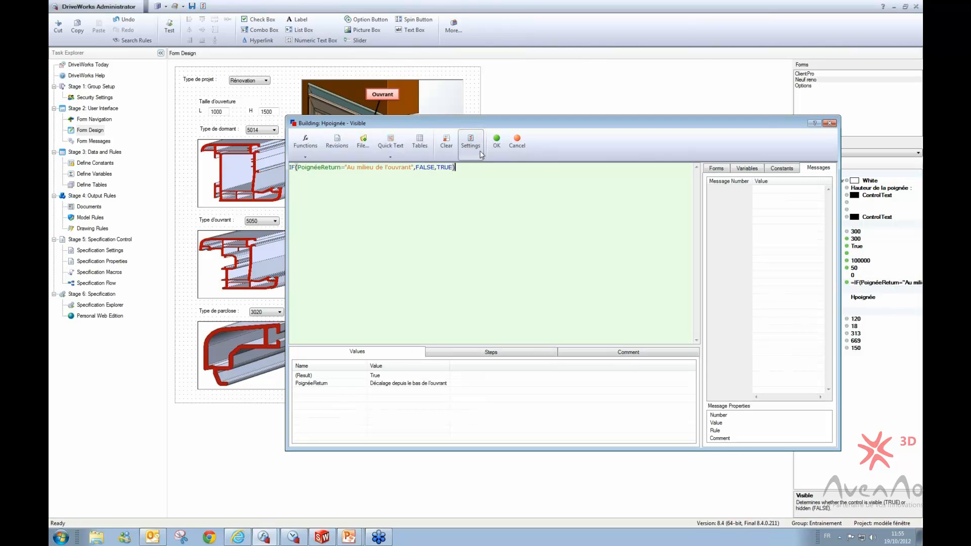
{"action": "left_click_drag", "start_coordinate": [575, 141], "coordinate": [705, 164]}
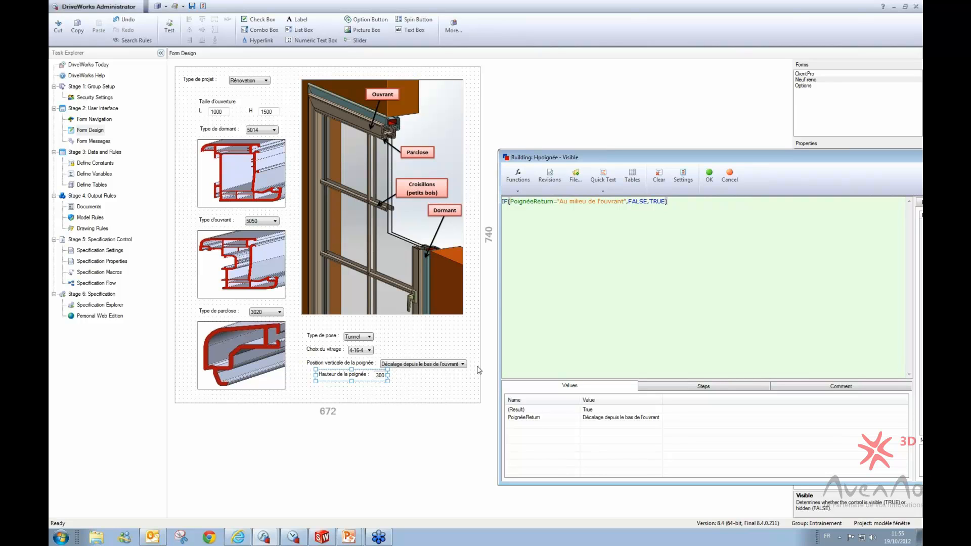
{"action": "left_click", "coordinate": [708, 177]}
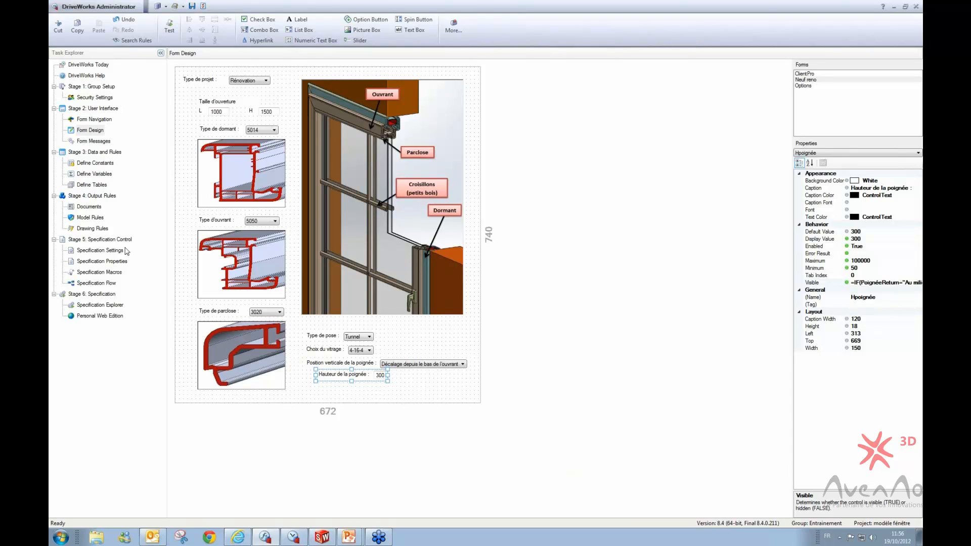
Review the project's defined constants, its HOuvrant variable and its list of data tables
{"action": "left_click", "coordinate": [110, 164]}
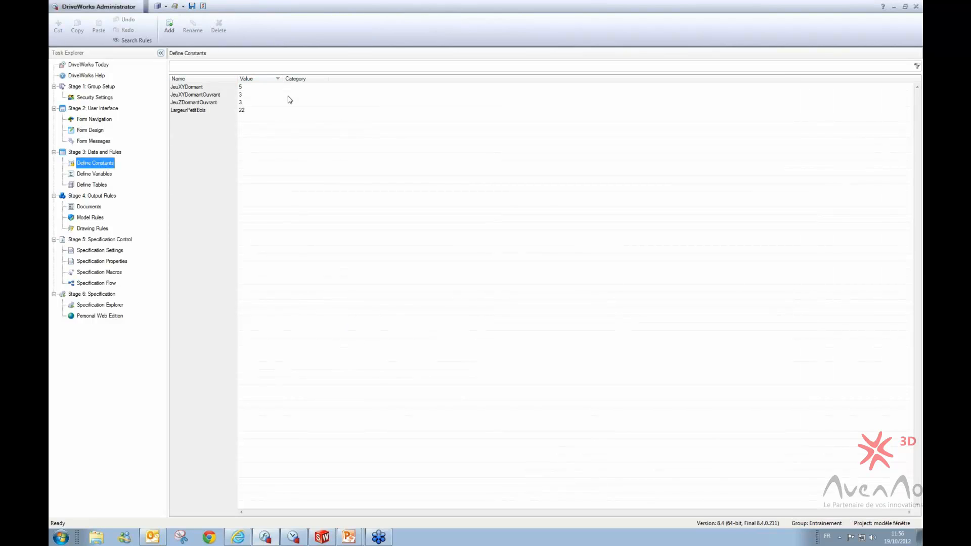
{"action": "left_click", "coordinate": [100, 175]}
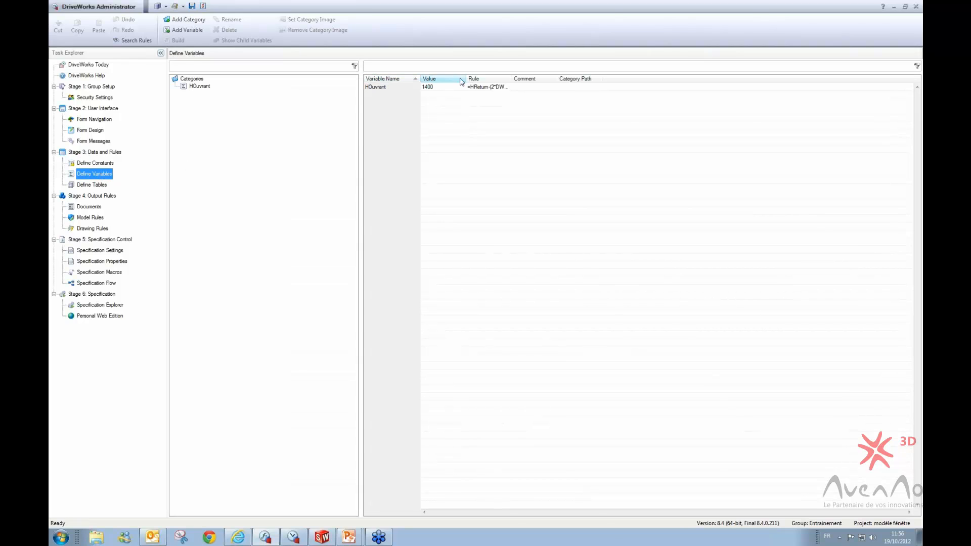
{"action": "left_click", "coordinate": [98, 185]}
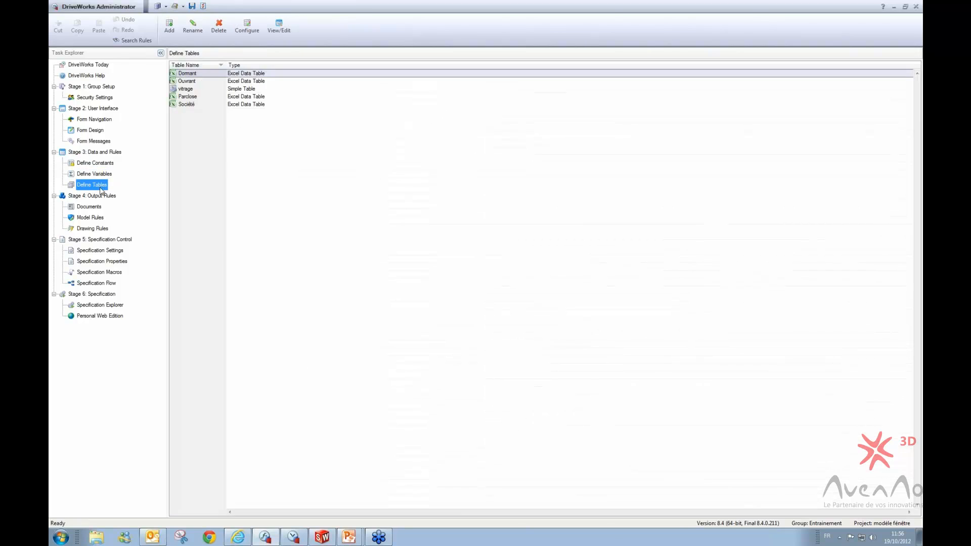
In the model rules, display the rules of the Fenetre assembly together with all its child components
{"action": "left_click", "coordinate": [97, 218]}
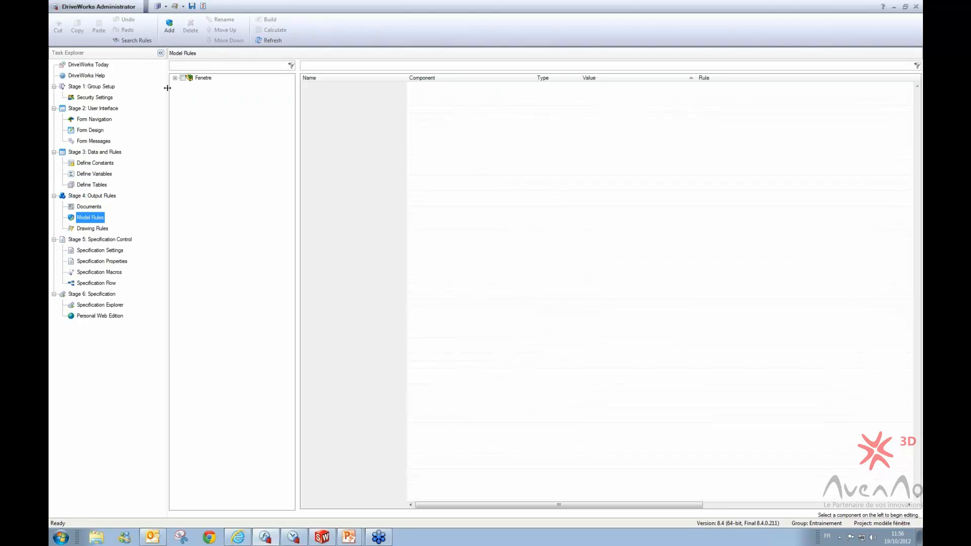
{"action": "left_click", "coordinate": [183, 79]}
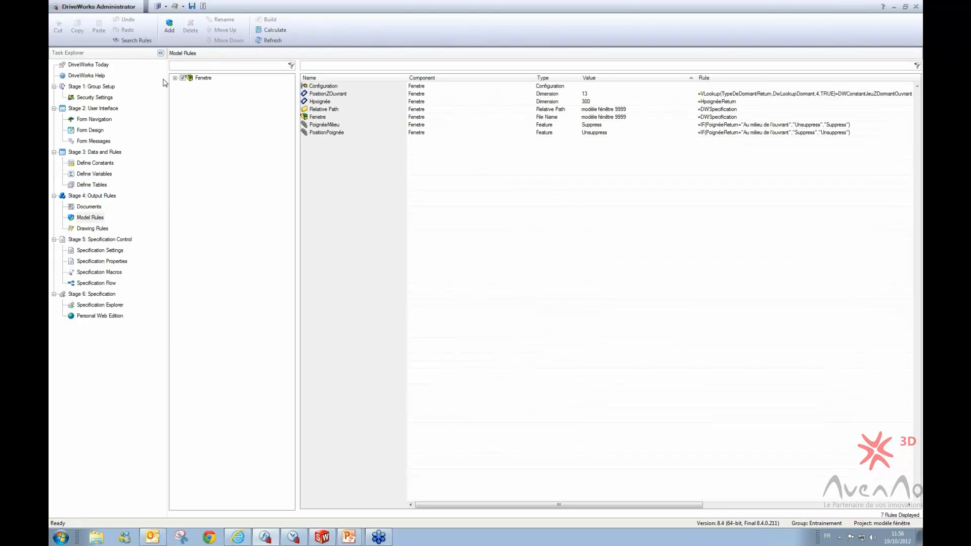
{"action": "double_click", "coordinate": [183, 82]}
{"action": "right_click", "coordinate": [218, 80]}
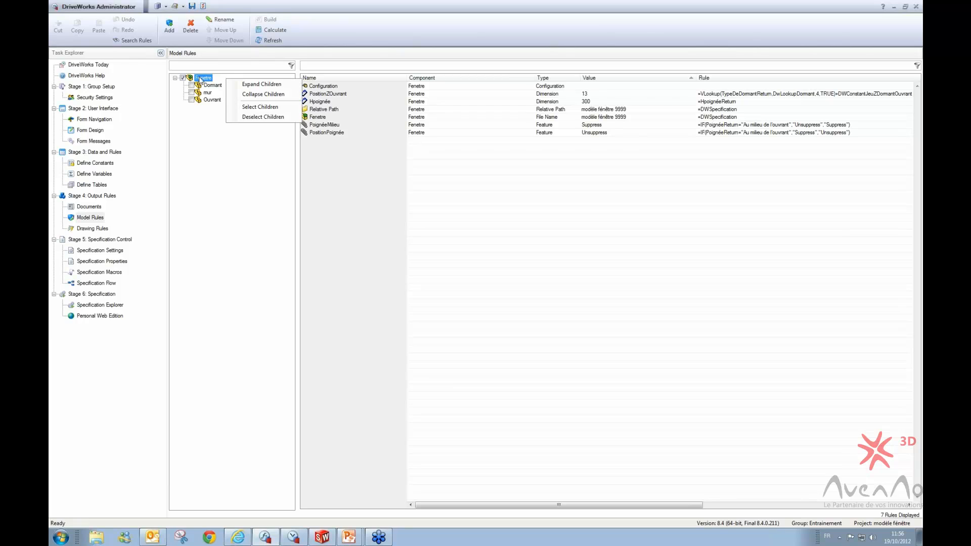
{"action": "left_click", "coordinate": [241, 106]}
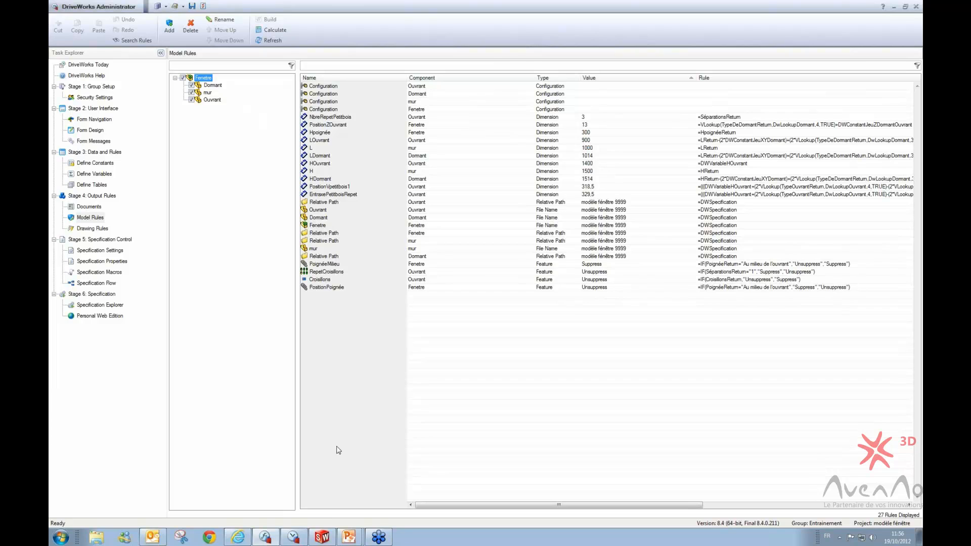
Switch to SolidWorks and open the recent Fenetre modèle fênêtre 0055 drawing and its assembly
{"action": "left_click", "coordinate": [325, 537]}
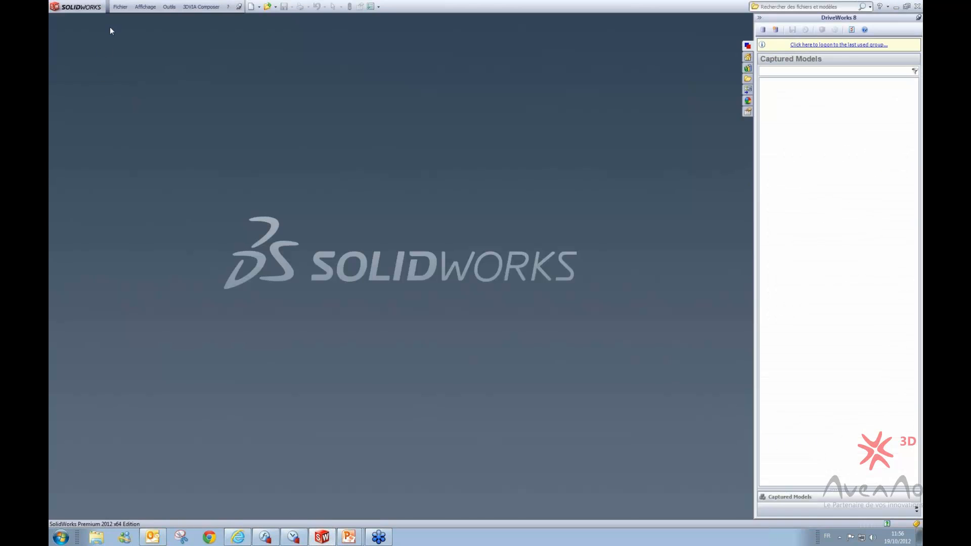
{"action": "left_click", "coordinate": [120, 7]}
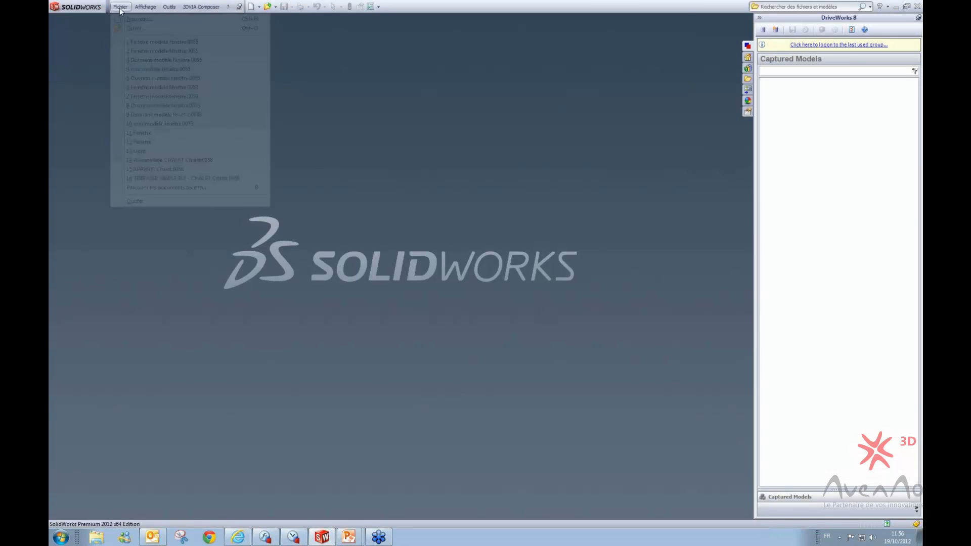
{"action": "left_click", "coordinate": [147, 41]}
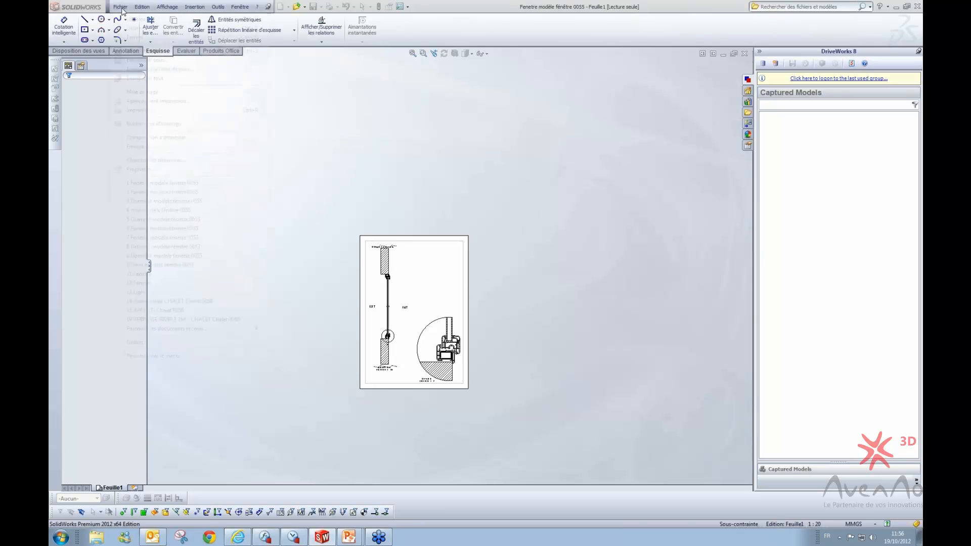
{"action": "left_click", "coordinate": [122, 7]}
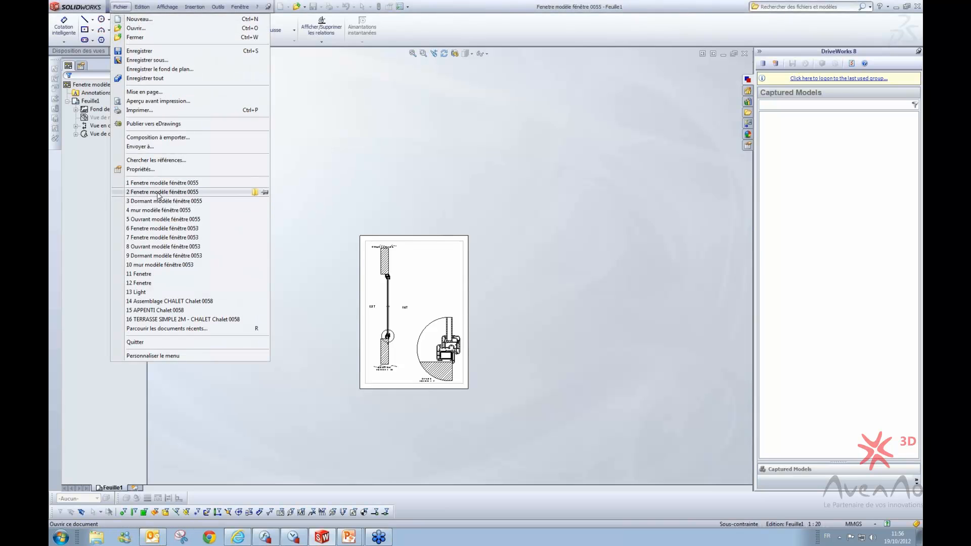
{"action": "left_click", "coordinate": [160, 201]}
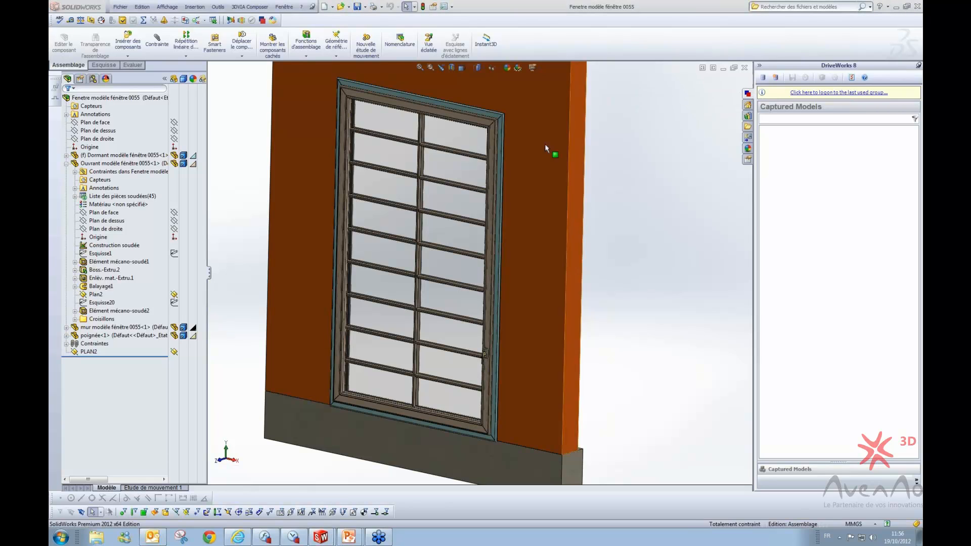
Open the Ouvrant part from the window assembly and display its frame's dimensions, selecting the width dimension
{"action": "left_click", "coordinate": [490, 167]}
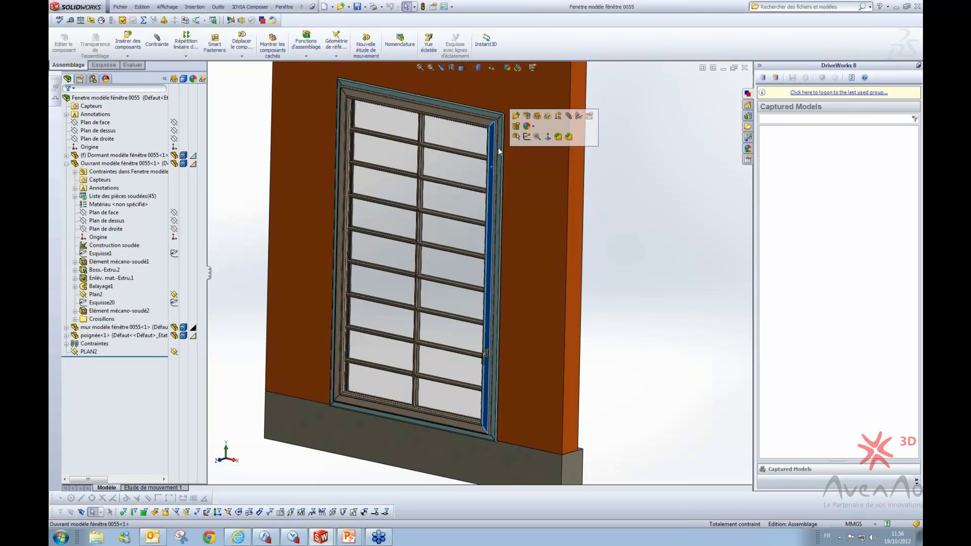
{"action": "left_click", "coordinate": [516, 118]}
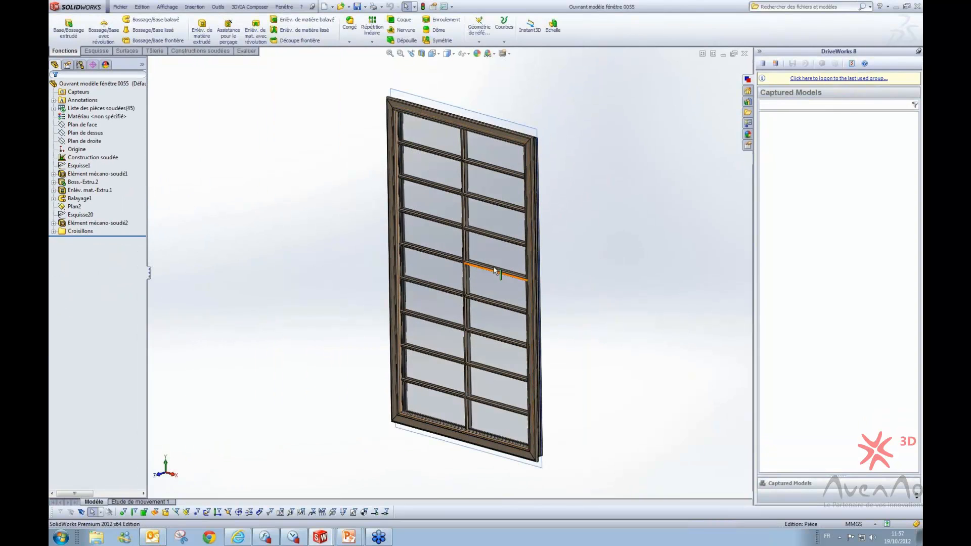
{"action": "double_click", "coordinate": [509, 134]}
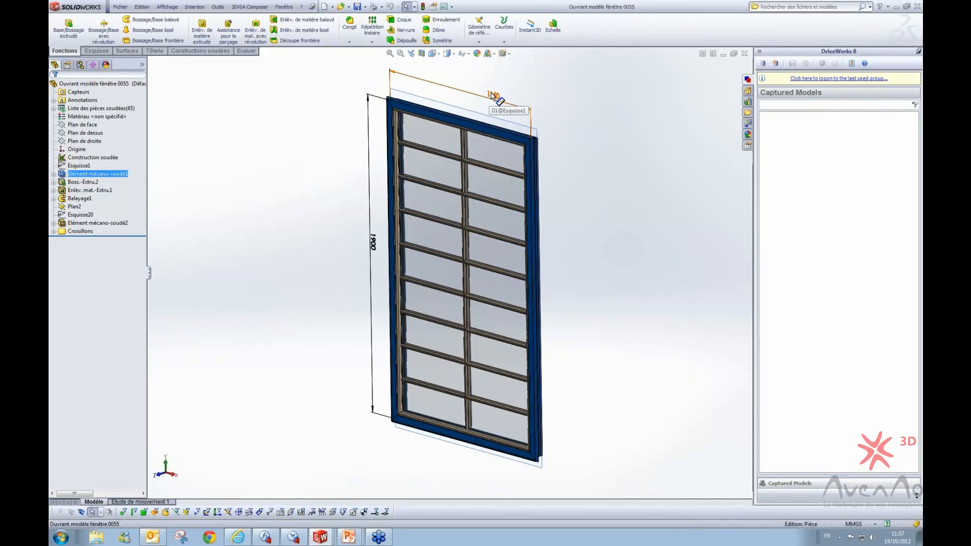
{"action": "left_click", "coordinate": [492, 98]}
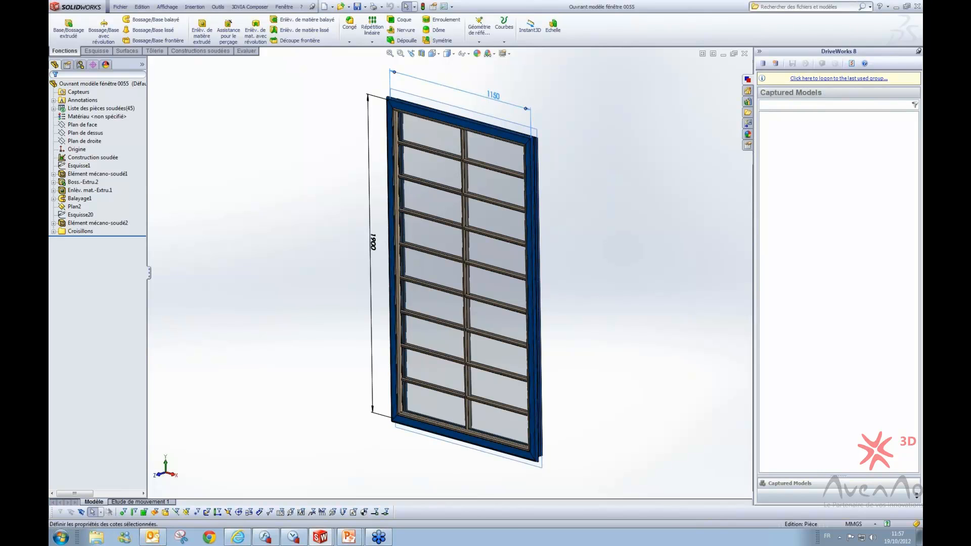
Log on to the last used DriveWorks group, Entrainement, and deselect the frame's width dimension
{"action": "left_click", "coordinate": [810, 79]}
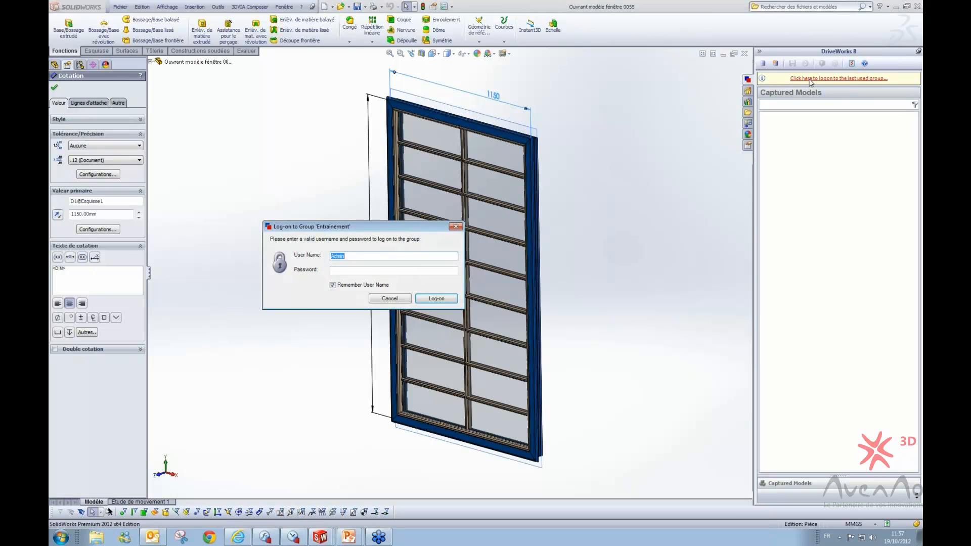
{"action": "left_click", "coordinate": [438, 300]}
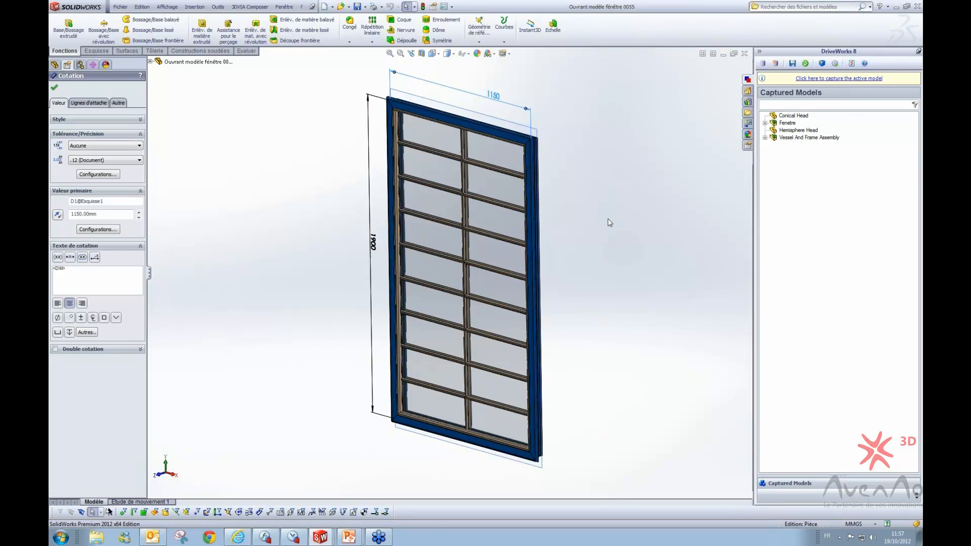
{"action": "left_click", "coordinate": [496, 109]}
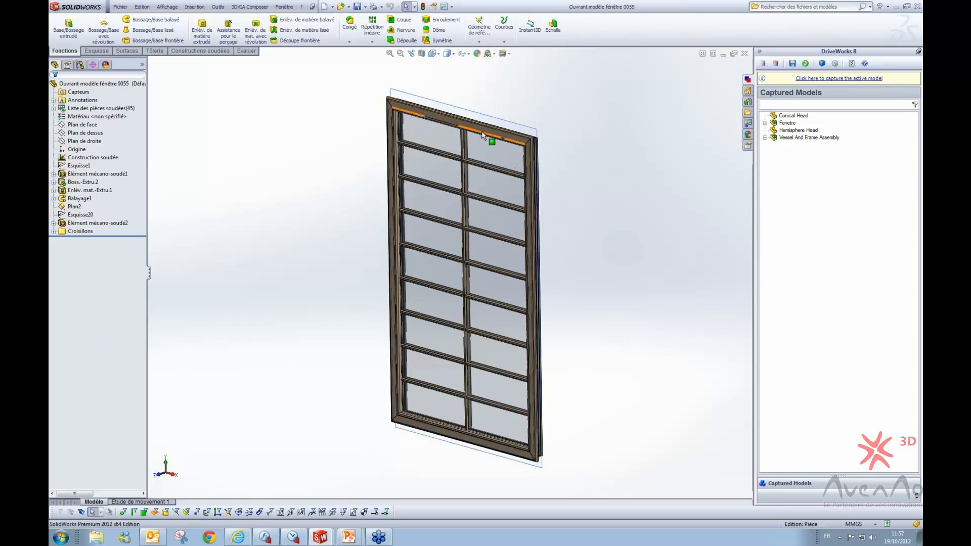
Redisplay the Ouvrant frame's dimensions, expand the captured Fenetre model to view its components, and close the part
{"action": "left_click", "coordinate": [483, 136]}
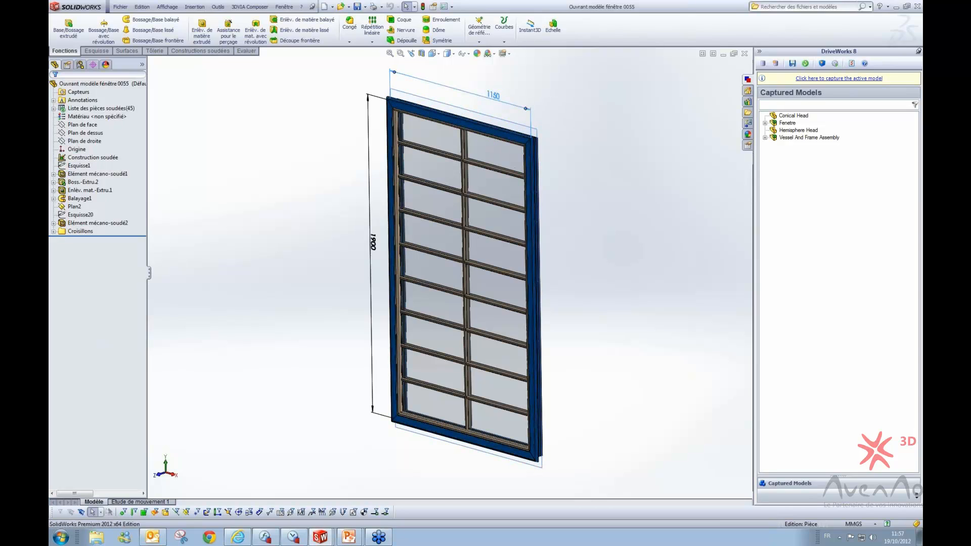
{"action": "left_click", "coordinate": [607, 76]}
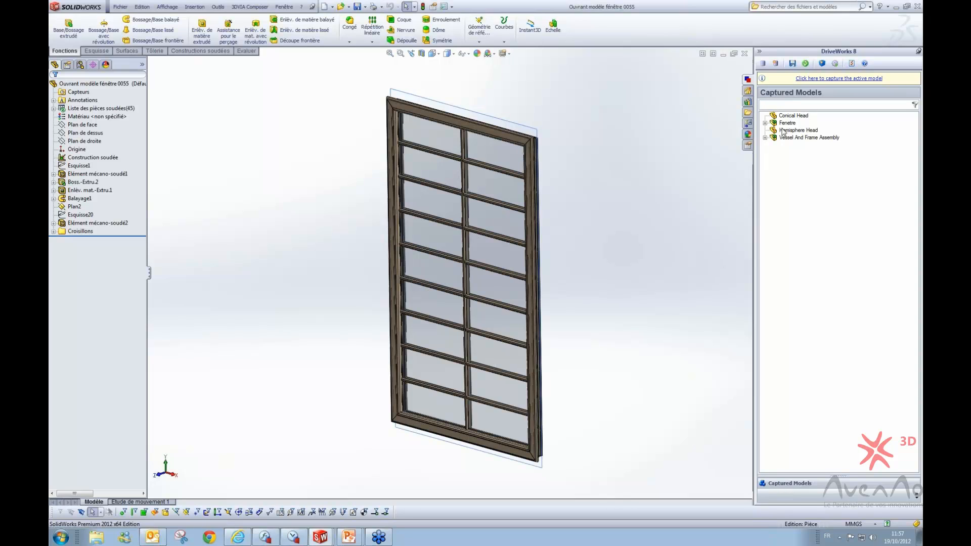
{"action": "left_click", "coordinate": [765, 123]}
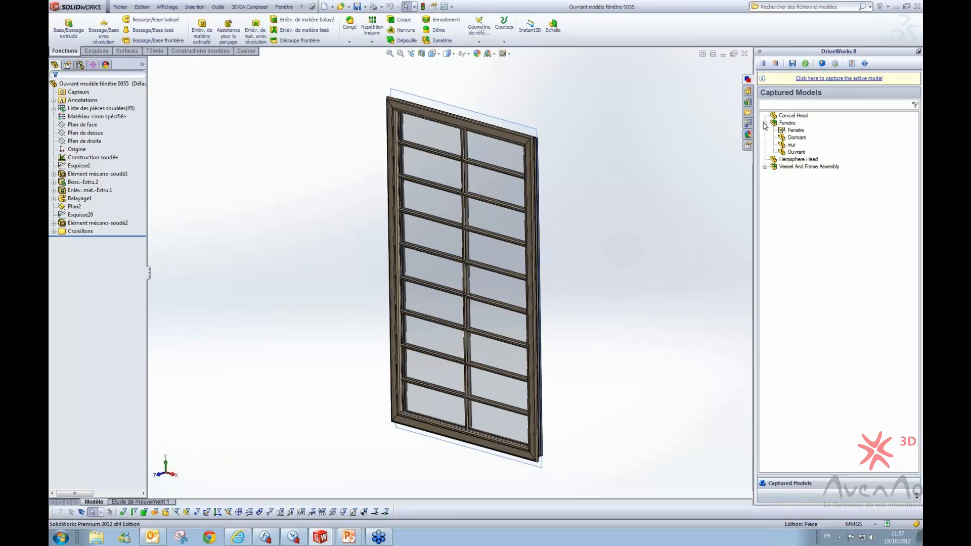
{"action": "left_click", "coordinate": [745, 54]}
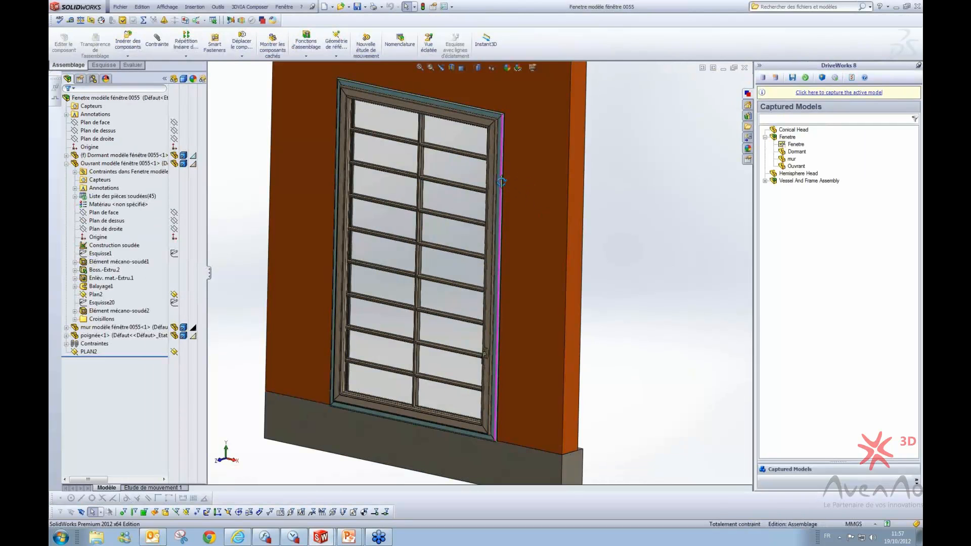
Select the wall in the window assembly and inspect the width dimension of its opening
{"action": "mouse_move", "coordinate": [519, 180]}
{"action": "middle_mouse_down"}
{"action": "mouse_move", "coordinate": [510, 229]}
{"action": "mouse_move", "coordinate": [512, 165]}
{"action": "mouse_move", "coordinate": [494, 148]}
{"action": "mouse_move", "coordinate": [512, 139]}
{"action": "mouse_move", "coordinate": [511, 170]}
{"action": "middle_mouse_up"}
{"action": "scroll", "coordinate": [511, 171], "scroll_direction": "down", "scroll_amount": 3}
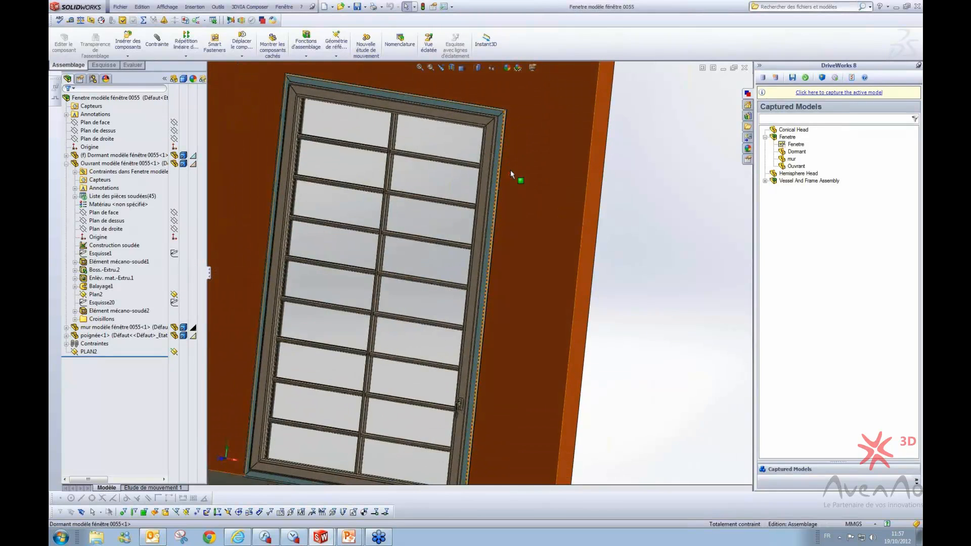
{"action": "scroll", "coordinate": [511, 170], "scroll_direction": "up", "scroll_amount": 5}
{"action": "left_click", "coordinate": [435, 189]}
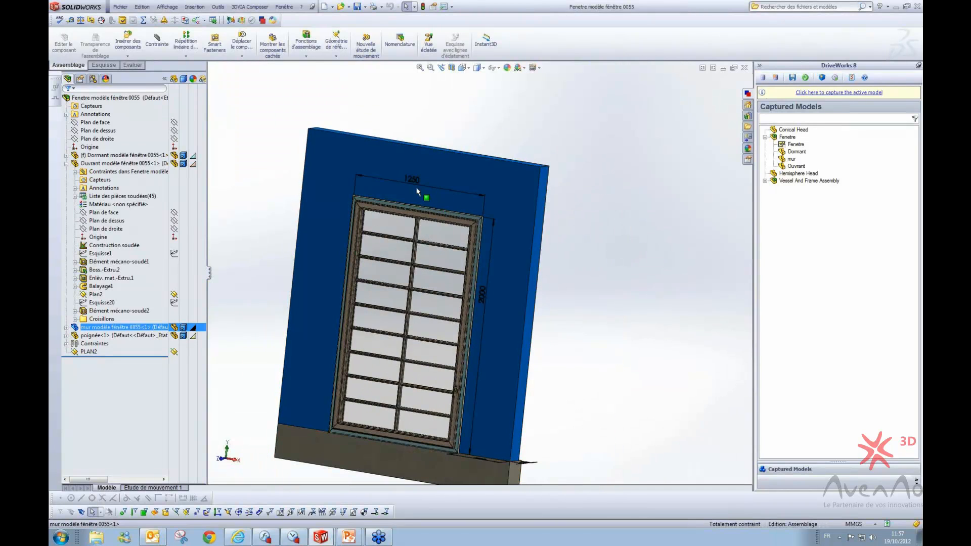
{"action": "left_click", "coordinate": [414, 185]}
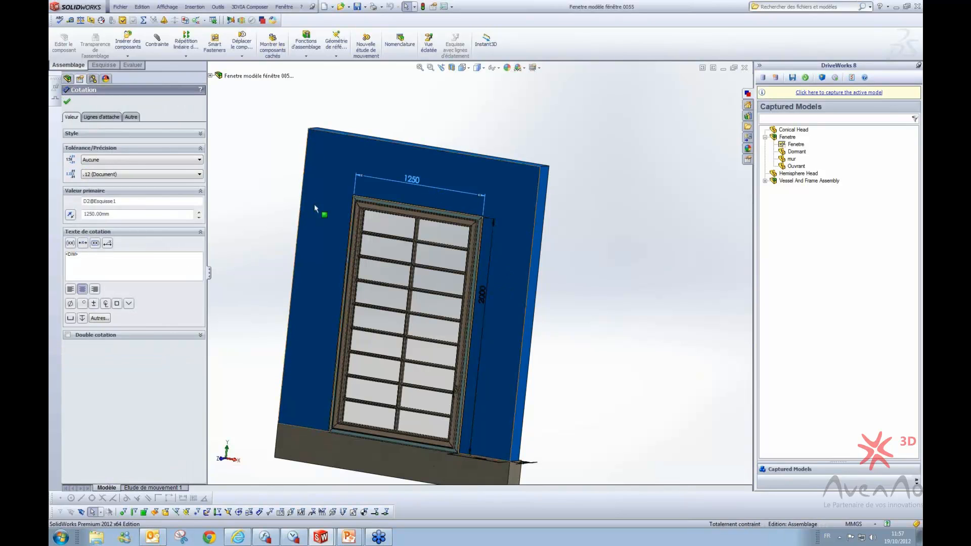
{"action": "left_click", "coordinate": [248, 247]}
Examine the assembly's mates, including the Distance1 mate between the Ouvrant and the wall, and close the assembly
{"action": "left_click", "coordinate": [67, 344]}
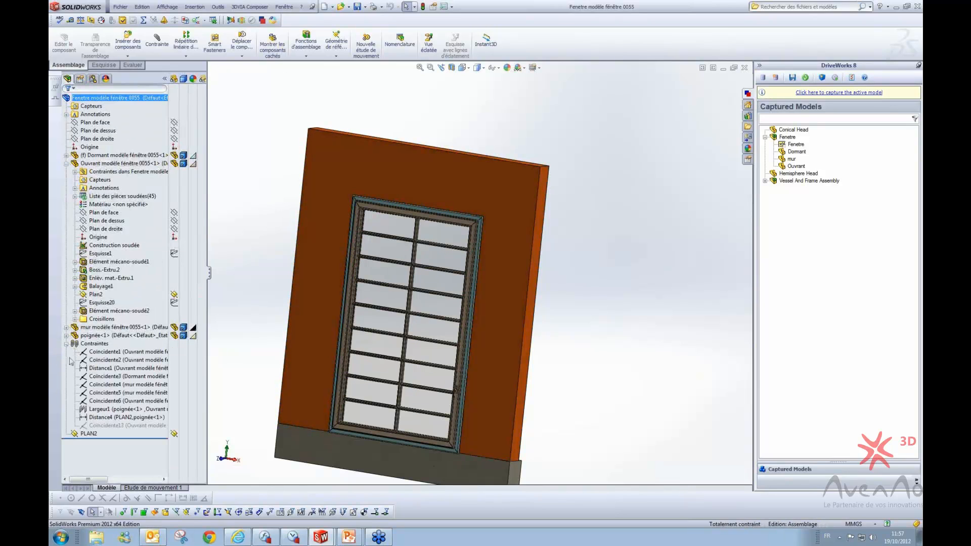
{"action": "left_click", "coordinate": [96, 369]}
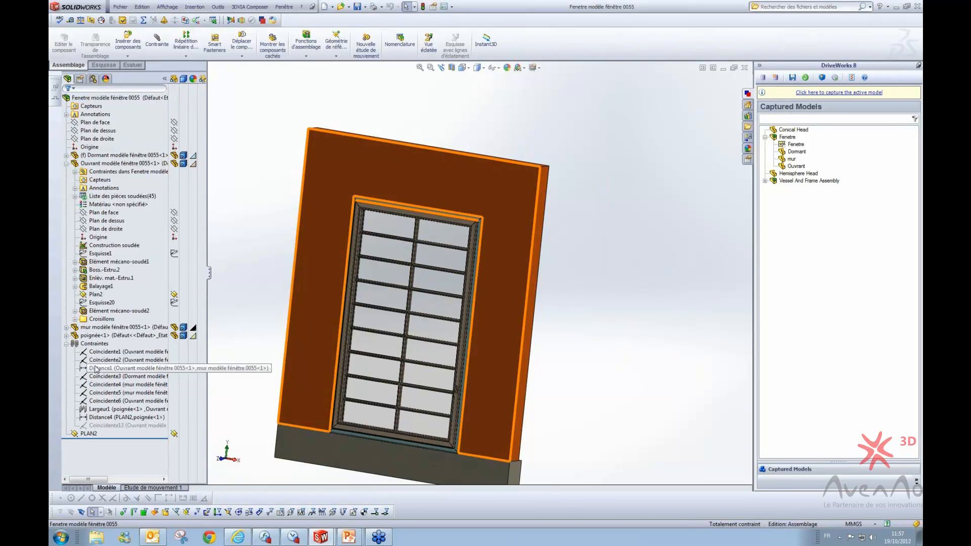
{"action": "left_click", "coordinate": [744, 68]}
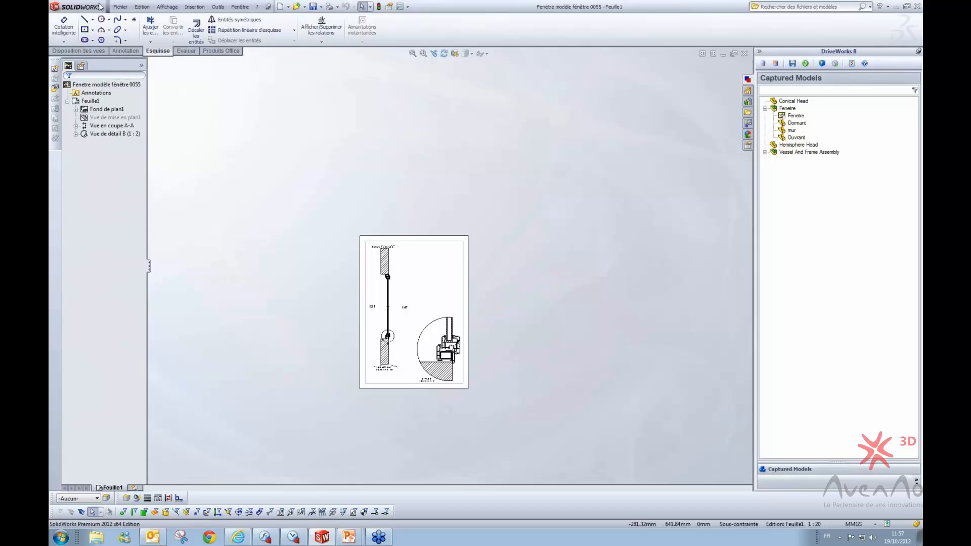
Open the Fenetre assembly from the PIC Menuiserie - DWK folder inside the desktop's PIC Menuiserie folder
{"action": "left_click", "coordinate": [113, 7]}
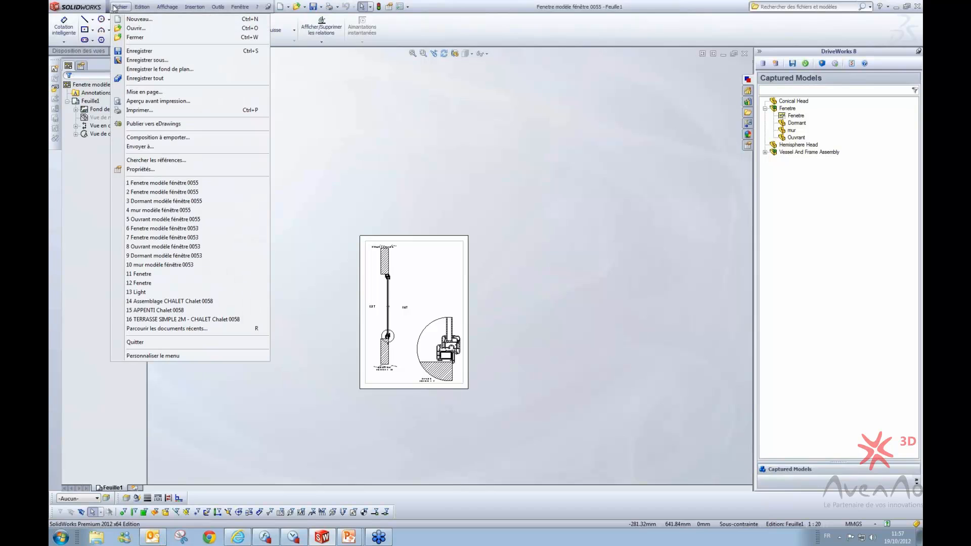
{"action": "left_click", "coordinate": [121, 30]}
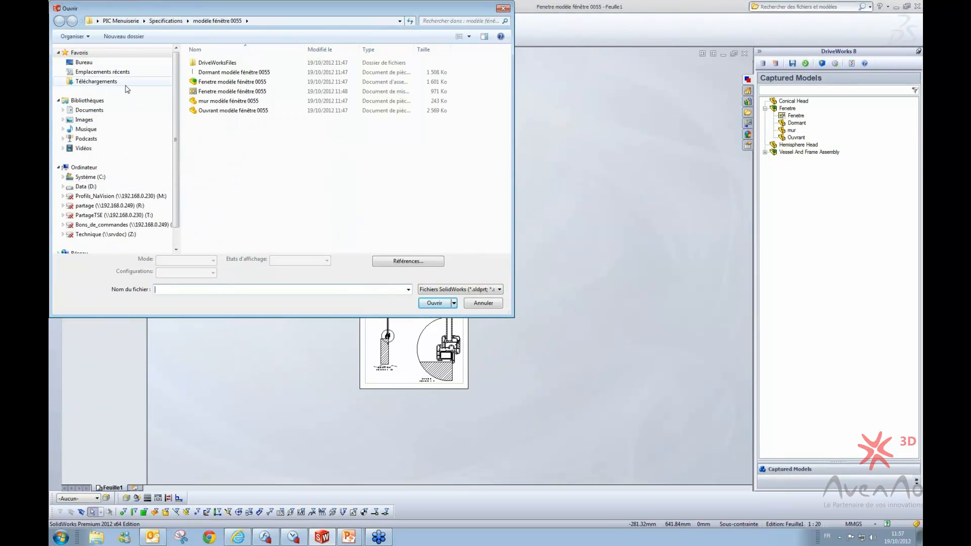
{"action": "left_click", "coordinate": [111, 63]}
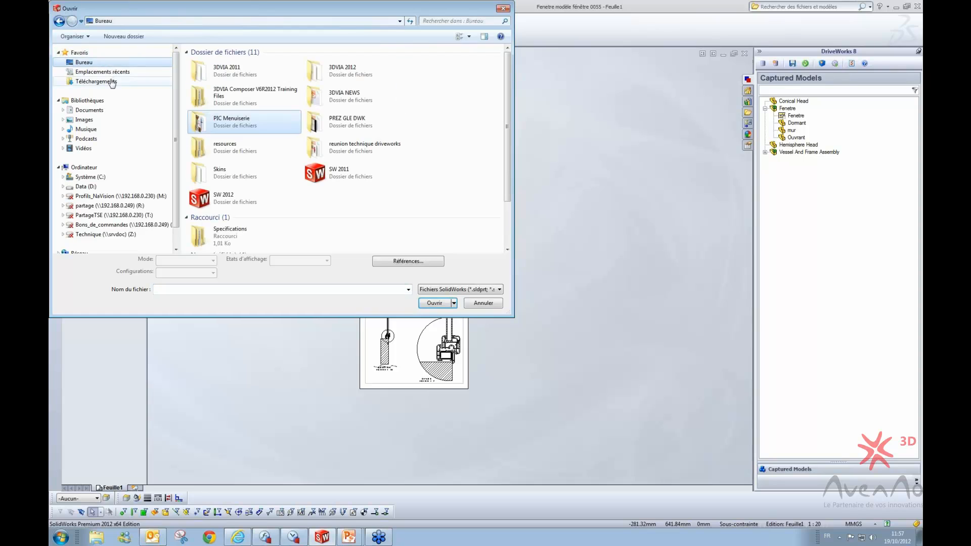
{"action": "double_click", "coordinate": [245, 122]}
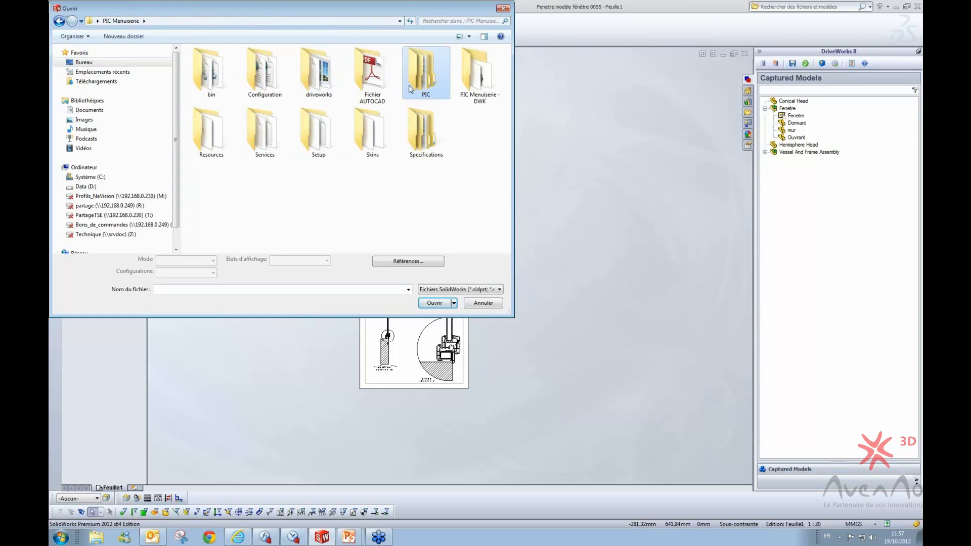
{"action": "double_click", "coordinate": [425, 73]}
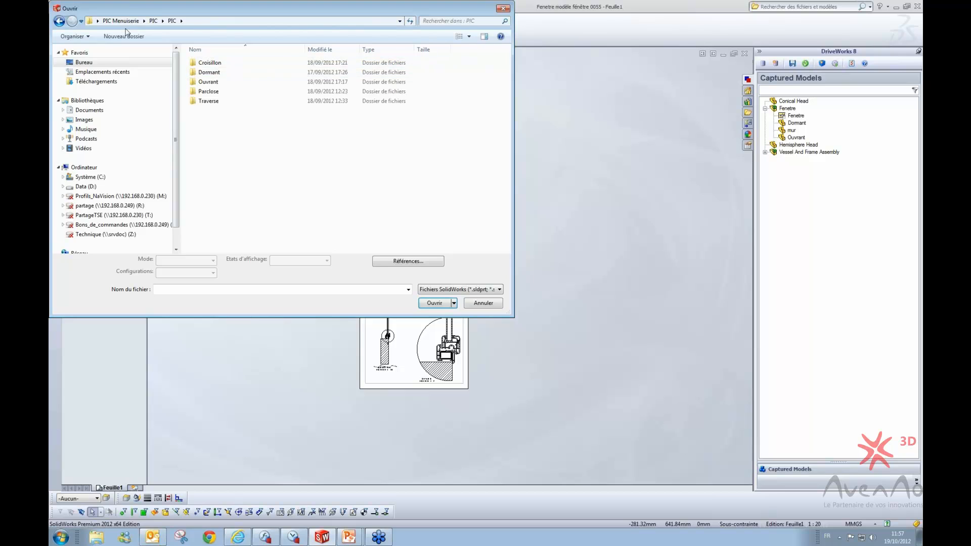
{"action": "left_click", "coordinate": [59, 22]}
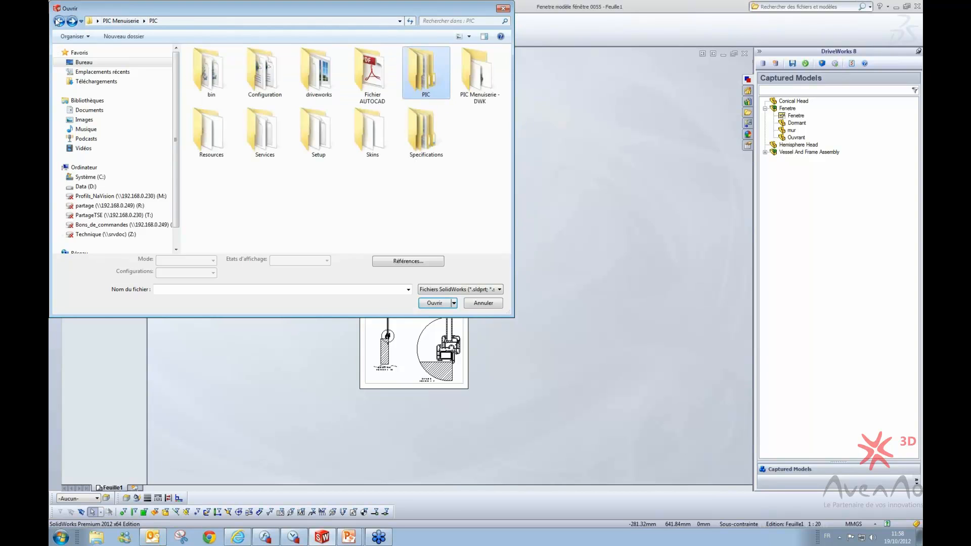
{"action": "double_click", "coordinate": [479, 76]}
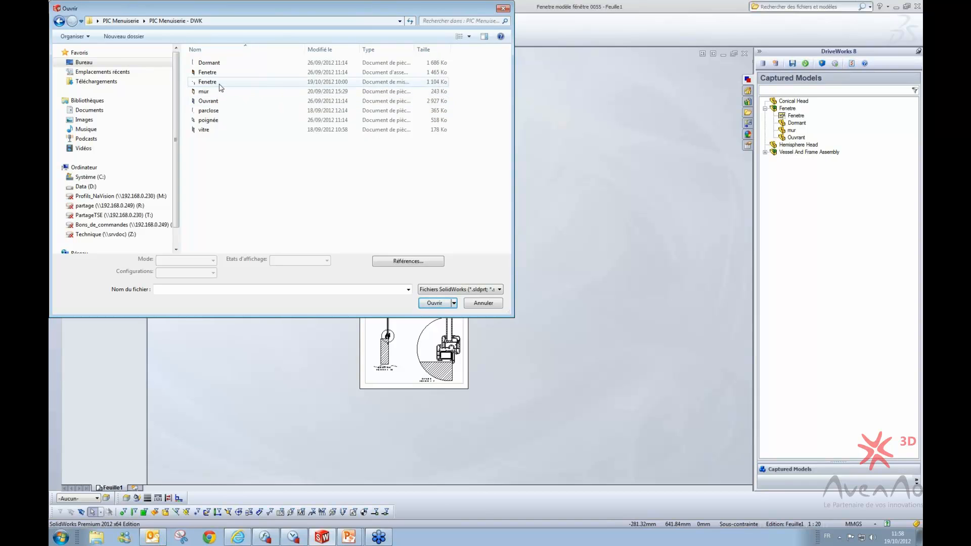
{"action": "double_click", "coordinate": [218, 81]}
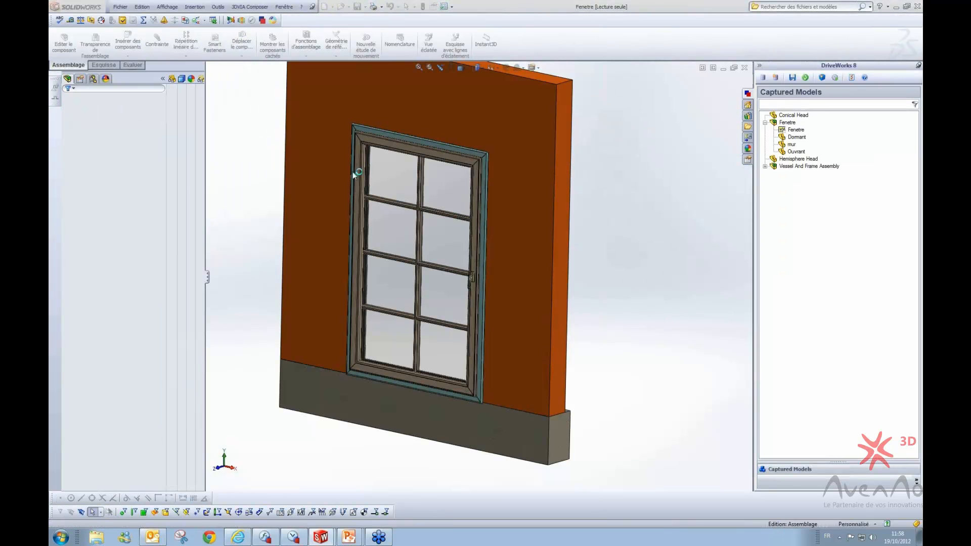
Open the Ouvrant part from the assembly and review its captured dimensions and features, custom properties and file formats
{"action": "left_click", "coordinate": [458, 159]}
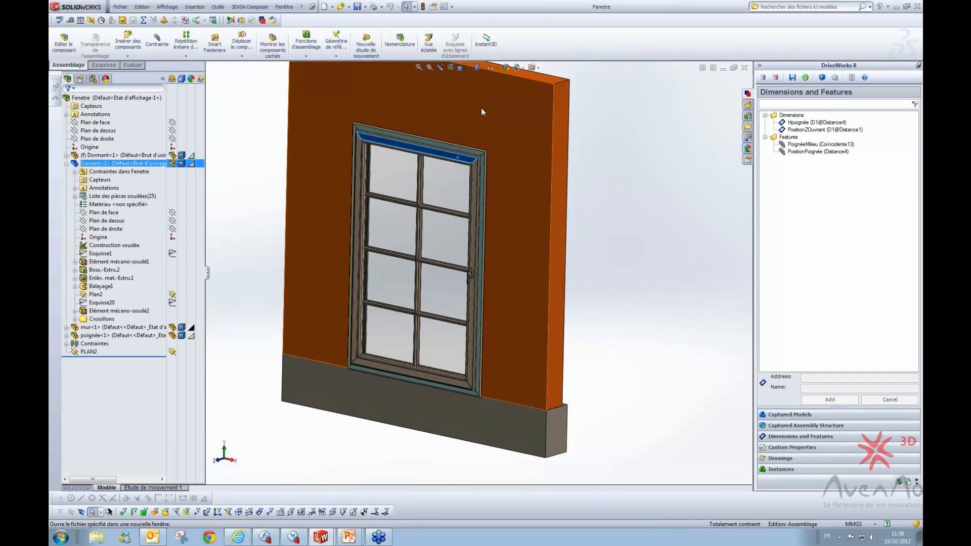
{"action": "left_click", "coordinate": [483, 107]}
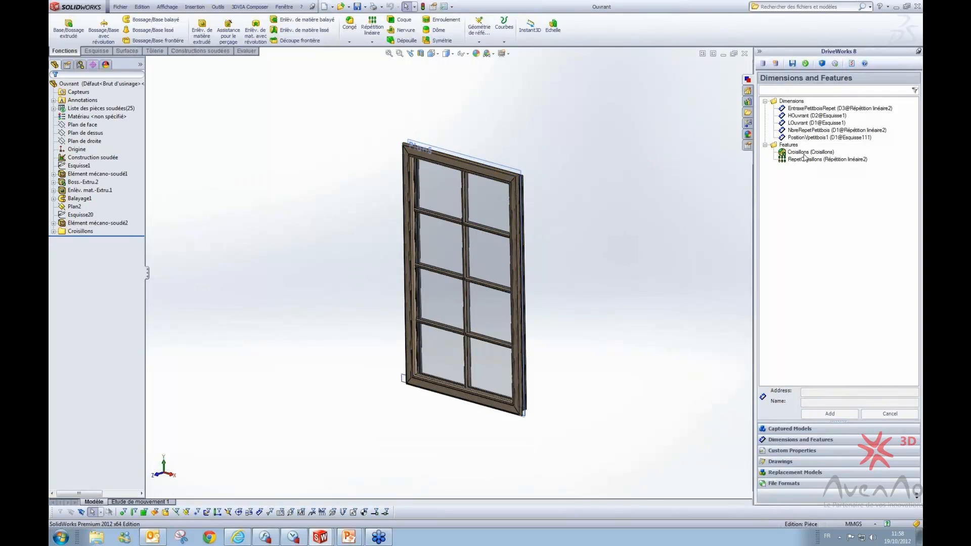
{"action": "left_click", "coordinate": [799, 452]}
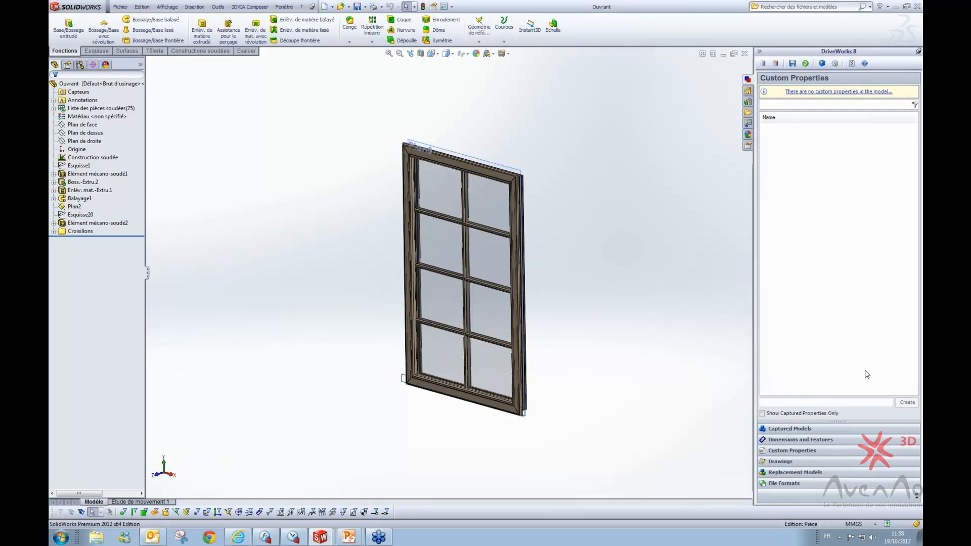
{"action": "left_click", "coordinate": [773, 486]}
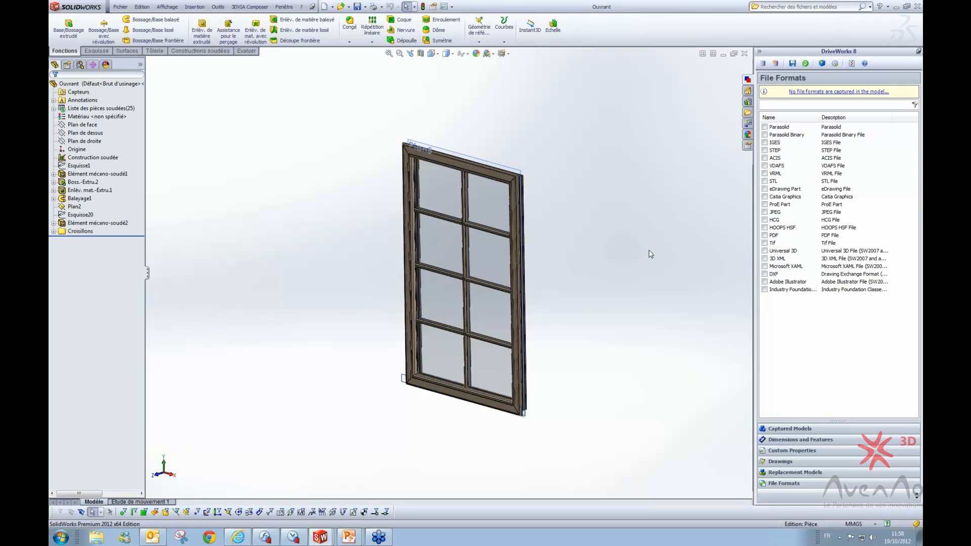
Display the Ouvrant frame's dimensions, inspect the captured address and name of its width dimension, and clear the selection
{"action": "left_click", "coordinate": [487, 173]}
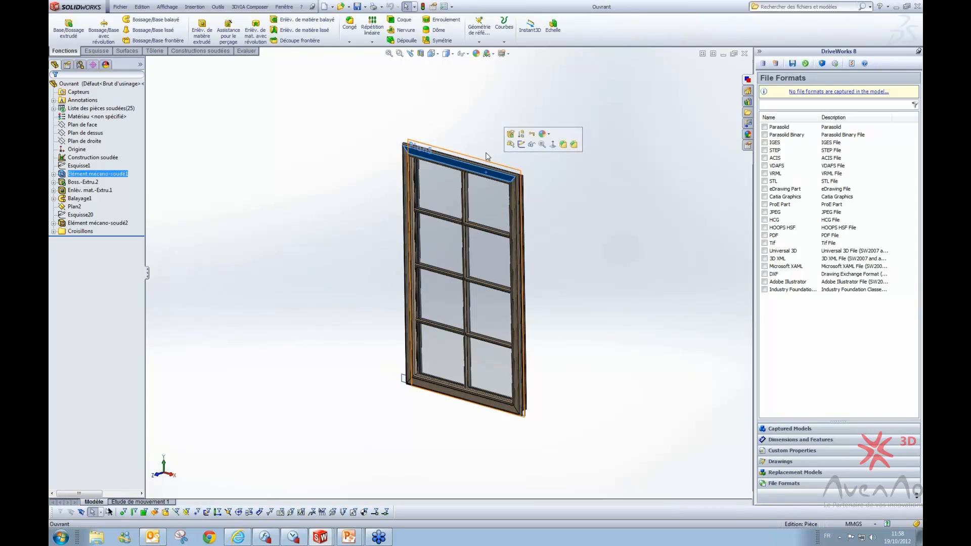
{"action": "double_click", "coordinate": [486, 175]}
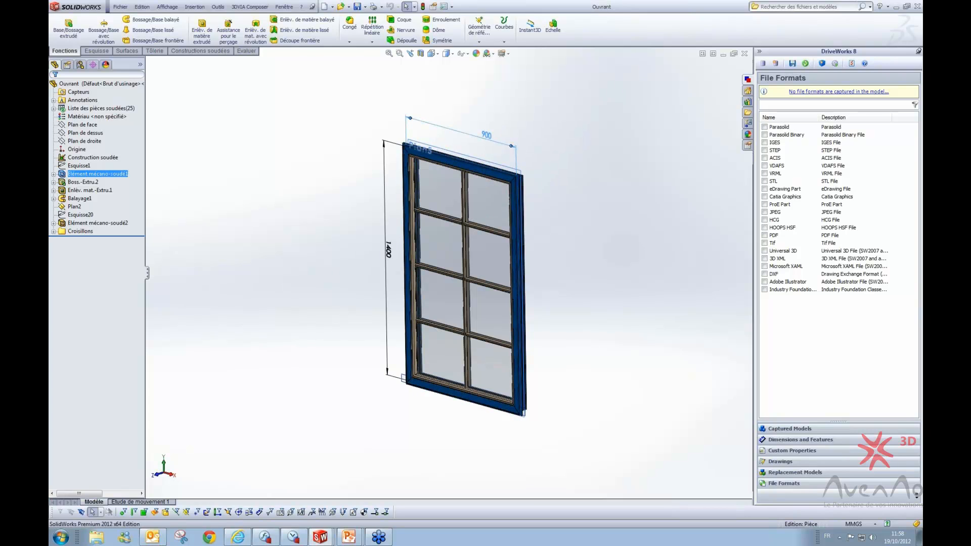
{"action": "left_click", "coordinate": [487, 135]}
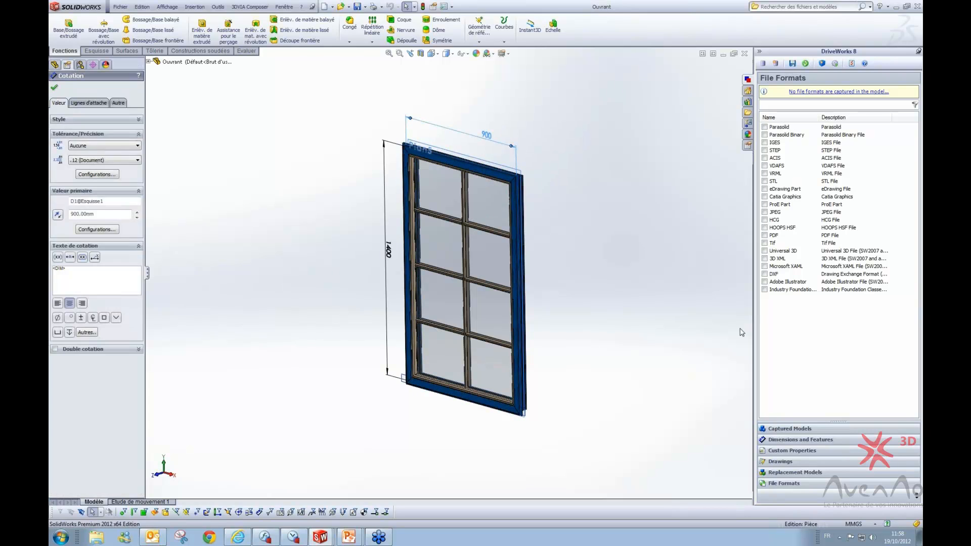
{"action": "left_click", "coordinate": [780, 440]}
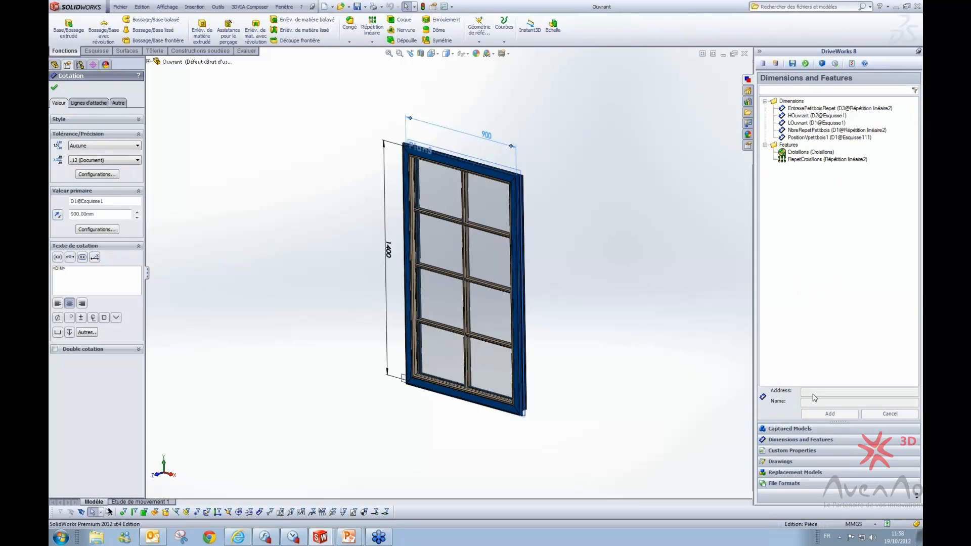
{"action": "left_click", "coordinate": [489, 136]}
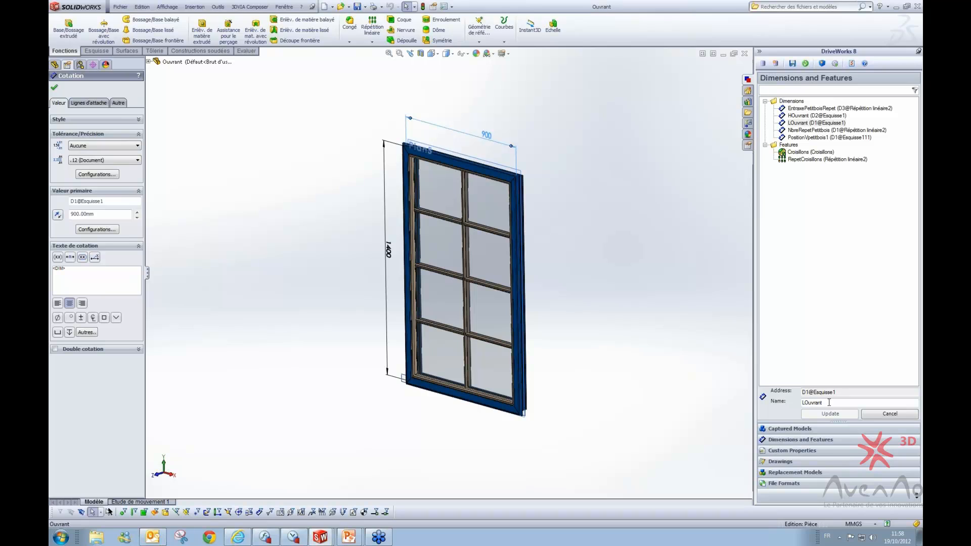
{"action": "left_click", "coordinate": [702, 252]}
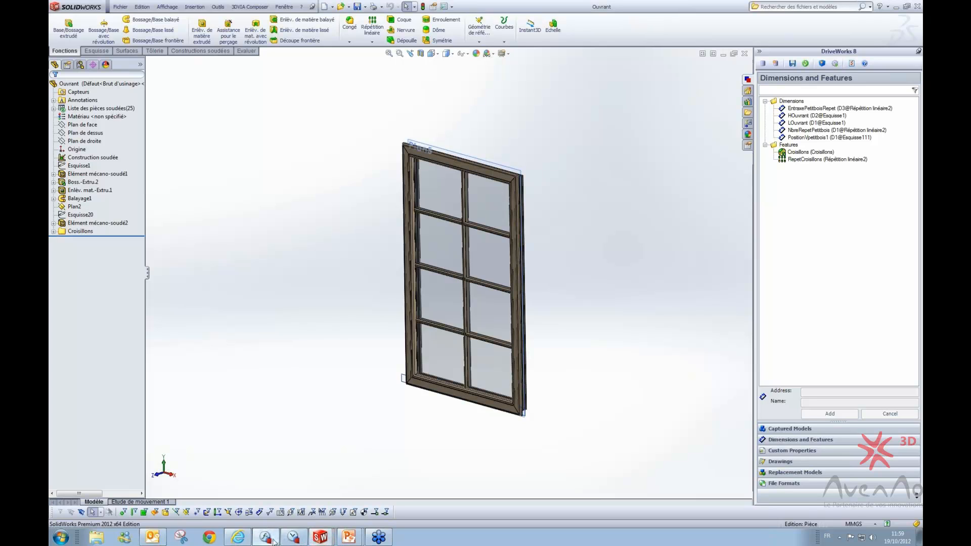
Switch to DriveWorks Administrator and filter the model rules to show only the Ouvrant component
{"action": "left_click", "coordinate": [293, 540]}
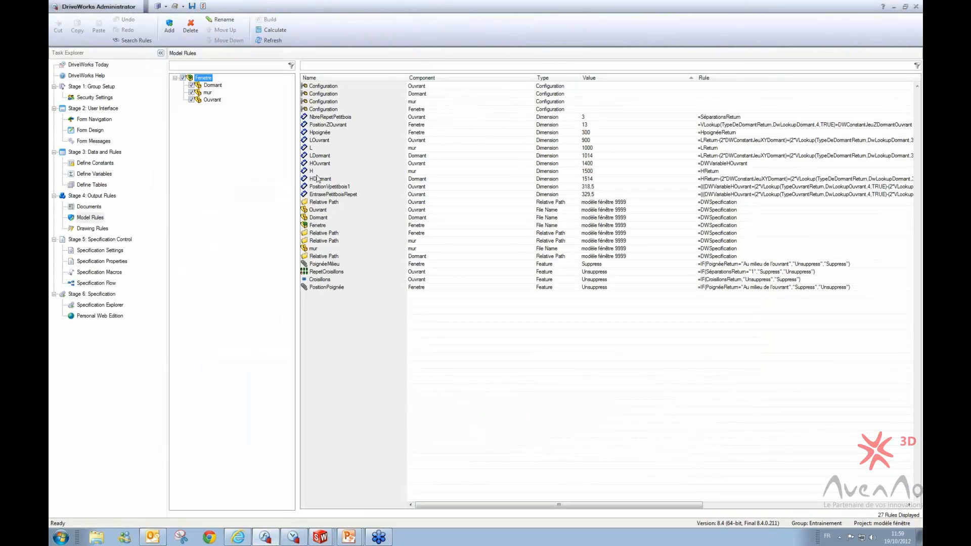
{"action": "left_click", "coordinate": [206, 101]}
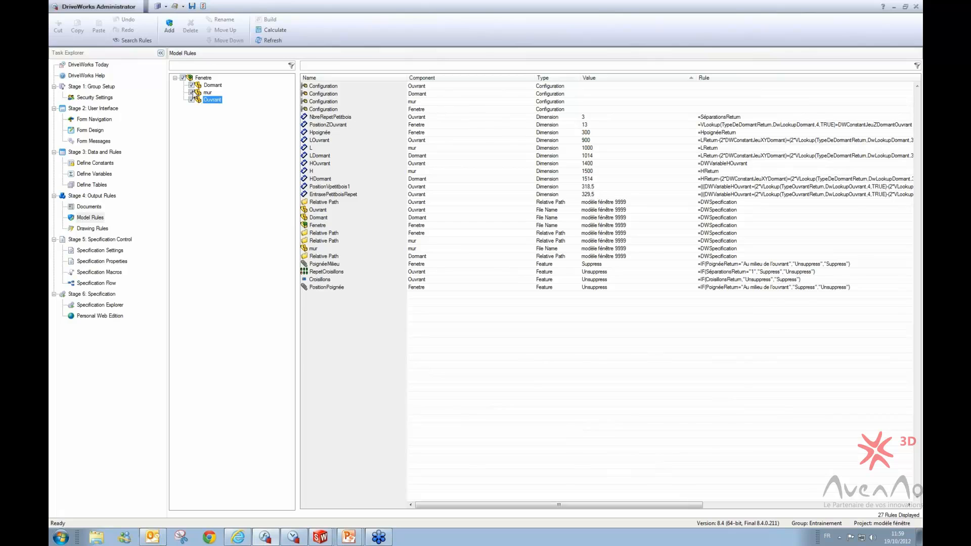
{"action": "left_click", "coordinate": [192, 93]}
{"action": "left_click", "coordinate": [191, 85]}
{"action": "left_click", "coordinate": [183, 78]}
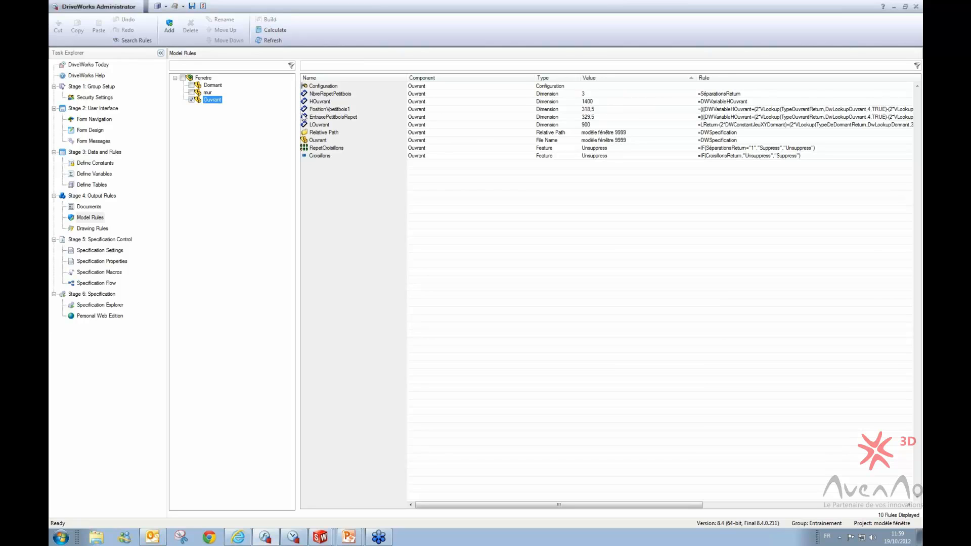
Examine the LOuvrant dimension rule in the rule builder, keeping the model rules list readable behind it, and close the builder
{"action": "left_click", "coordinate": [325, 127]}
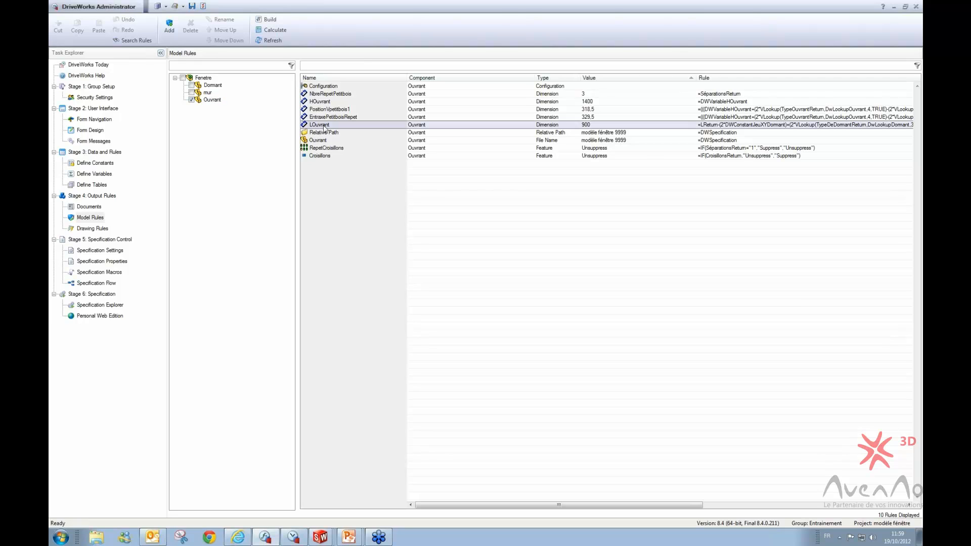
{"action": "double_click", "coordinate": [325, 127]}
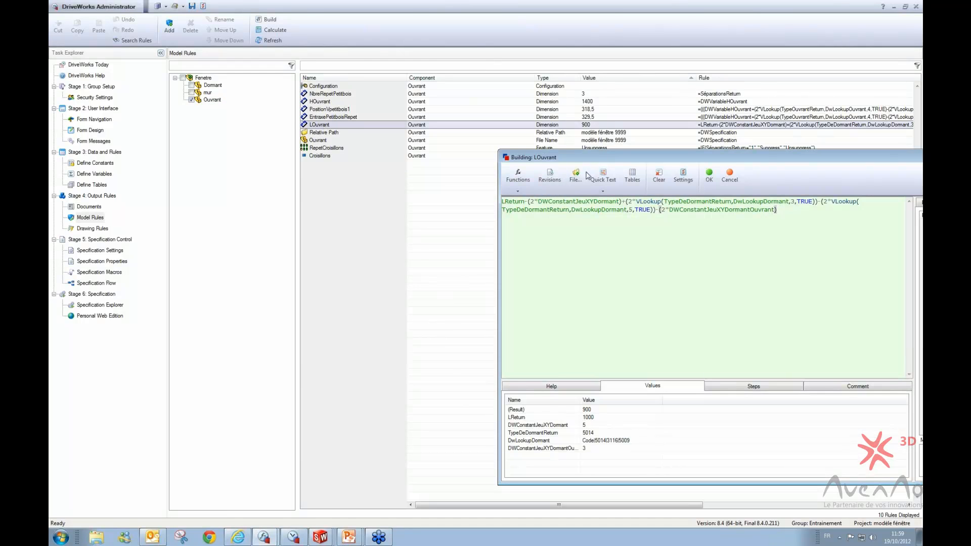
{"action": "left_click_drag", "start_coordinate": [572, 155], "coordinate": [377, 108]}
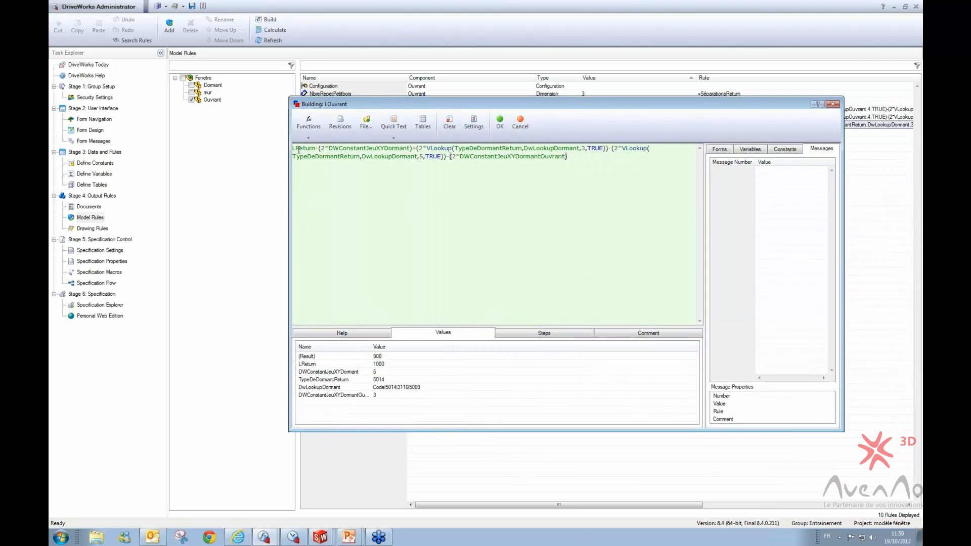
{"action": "left_click_drag", "start_coordinate": [300, 97], "coordinate": [380, 177]}
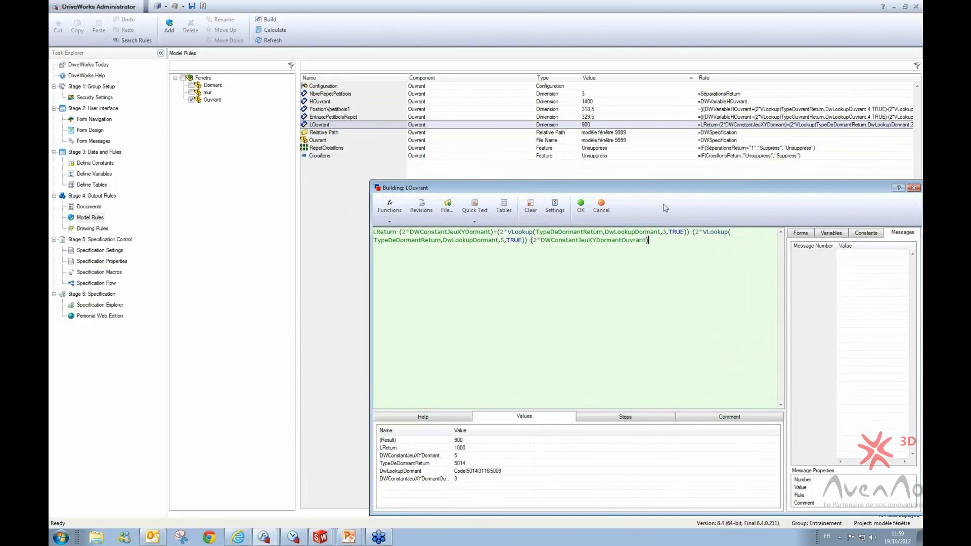
{"action": "left_click_drag", "start_coordinate": [847, 192], "coordinate": [719, 132]}
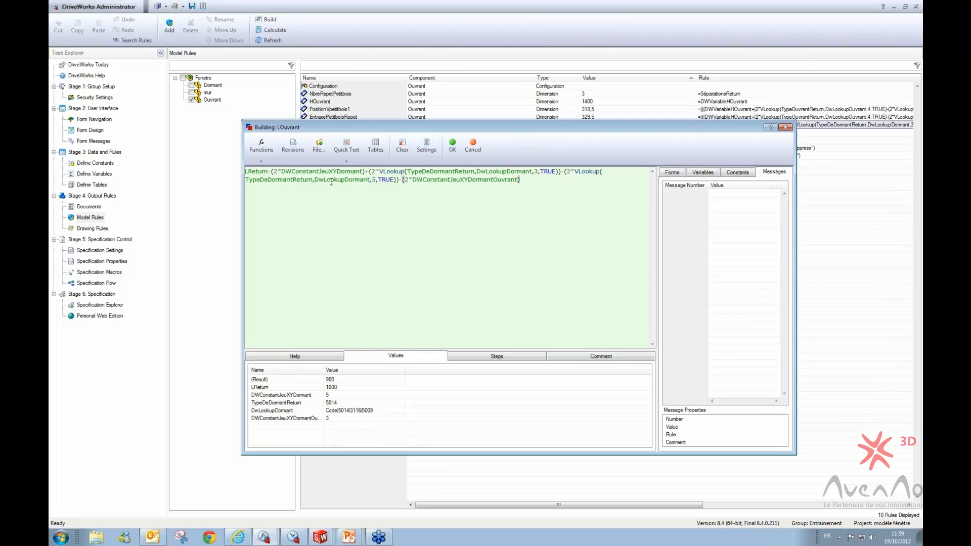
{"action": "left_click", "coordinate": [453, 150]}
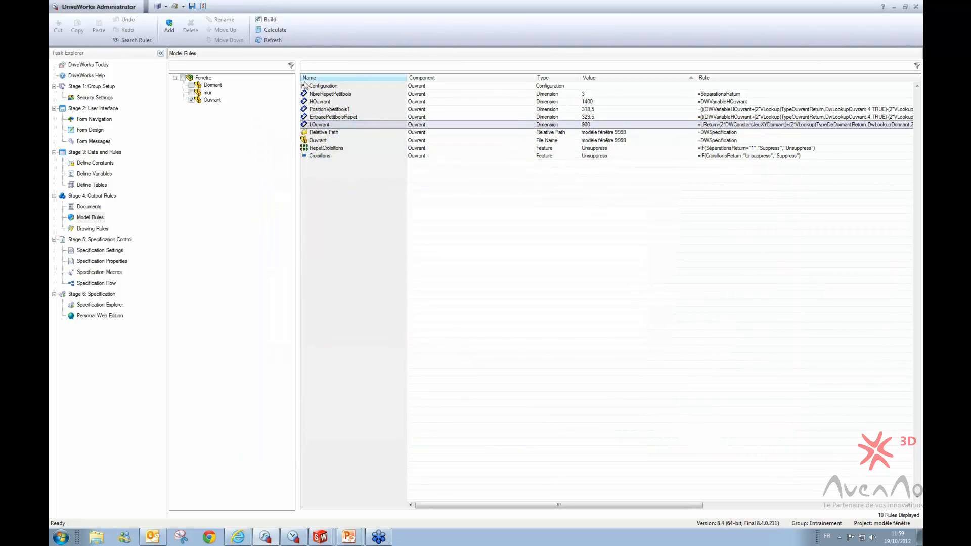
Examine the IF rule that suppresses or unsuppresses the RepetCroisillons feature, and close the rule builder
{"action": "left_click", "coordinate": [322, 150]}
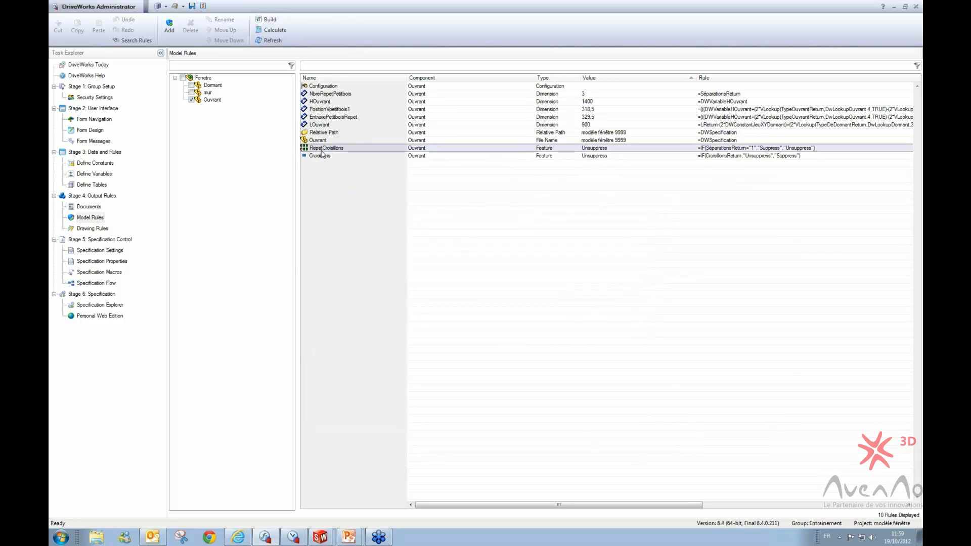
{"action": "double_click", "coordinate": [334, 148]}
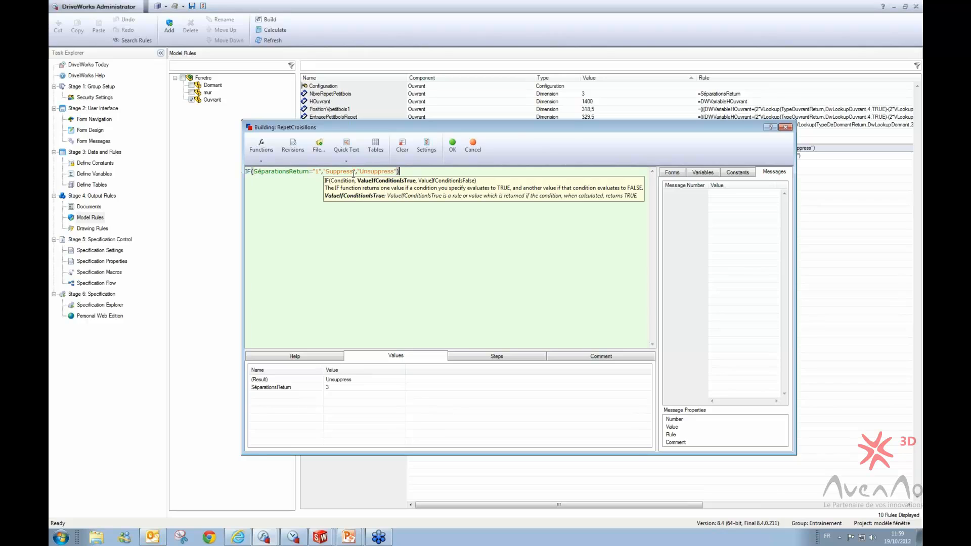
{"action": "left_click", "coordinate": [452, 146]}
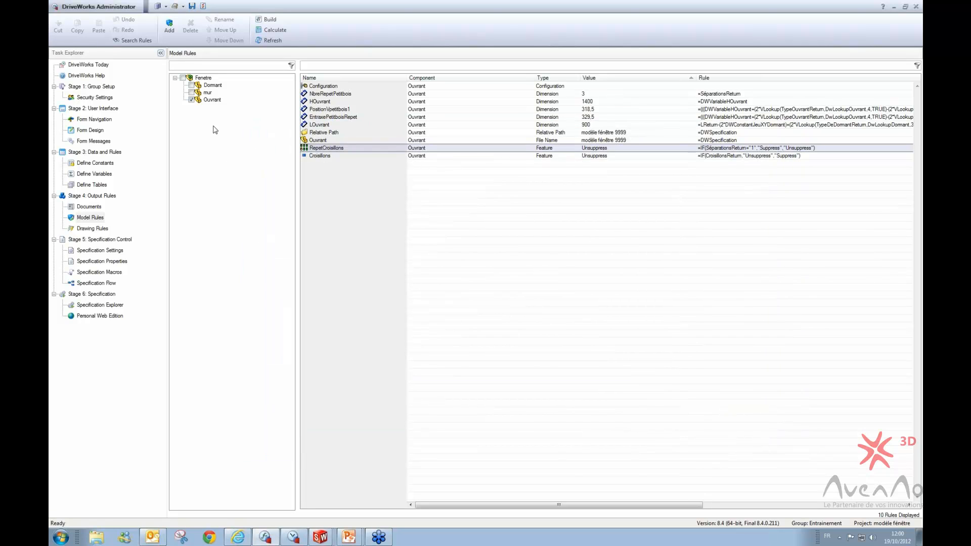
Include the Fenetre assembly and all its components in the model rules list again
{"action": "left_click", "coordinate": [182, 78]}
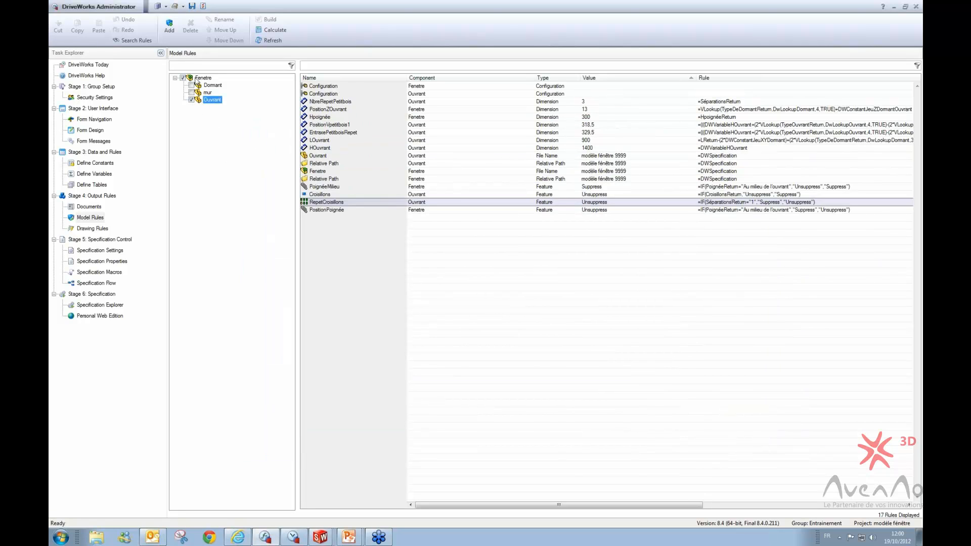
{"action": "right_click", "coordinate": [196, 79]}
{"action": "left_click", "coordinate": [217, 116]}
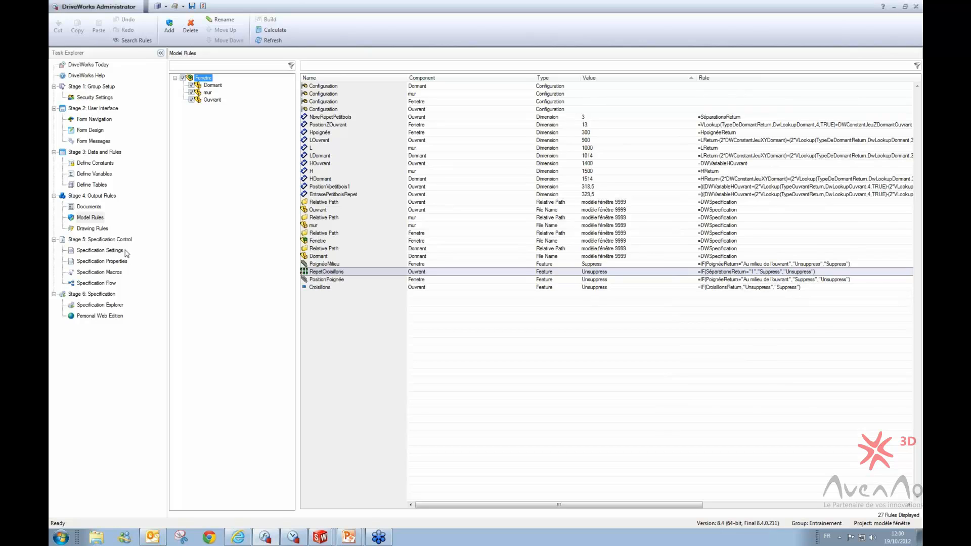
Show the drawing rules of the Fenetre drawing, including its sheet and view parameters
{"action": "left_click", "coordinate": [87, 230]}
{"action": "left_click", "coordinate": [88, 232]}
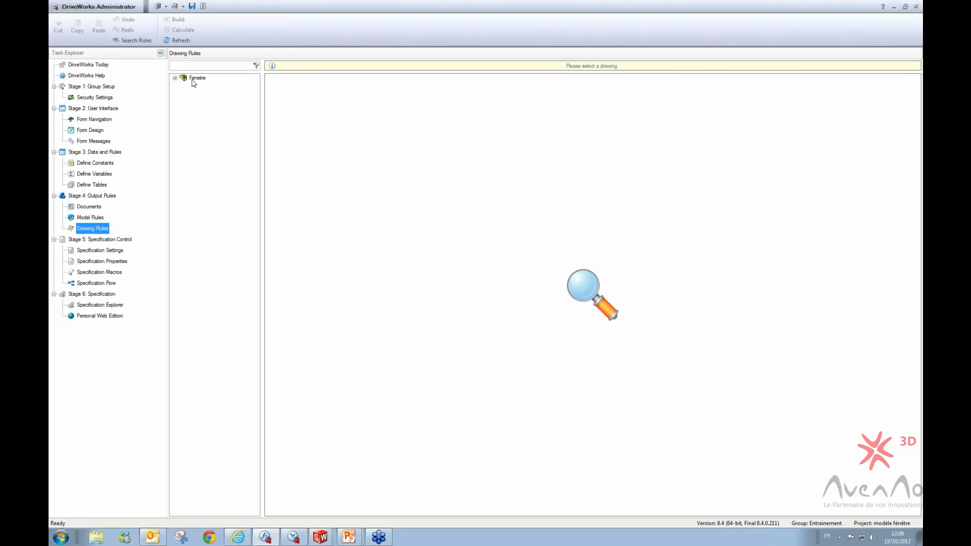
{"action": "left_click", "coordinate": [175, 78]}
{"action": "left_click", "coordinate": [206, 108]}
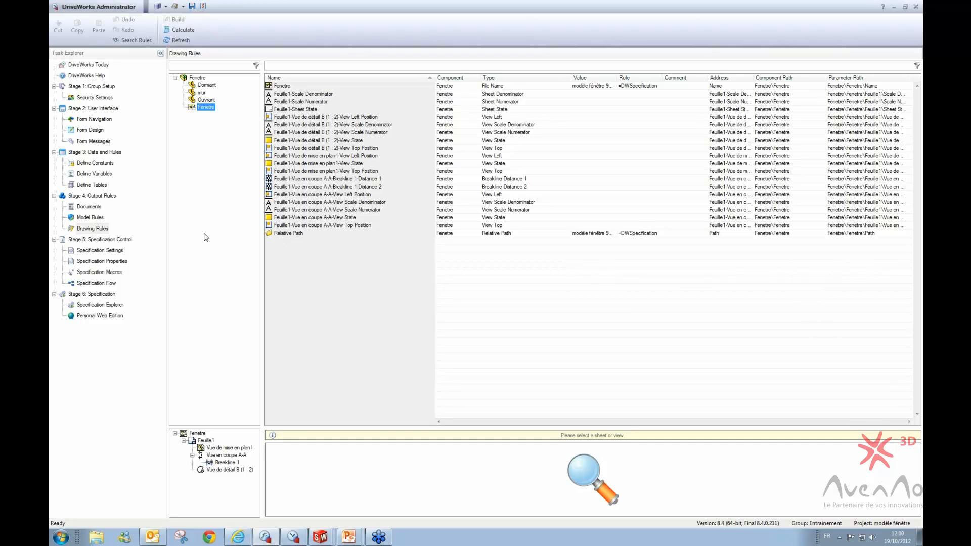
Switch to the DriveWorks PowerPoint slide show and advance to the closing questions slide
{"action": "left_click", "coordinate": [349, 536]}
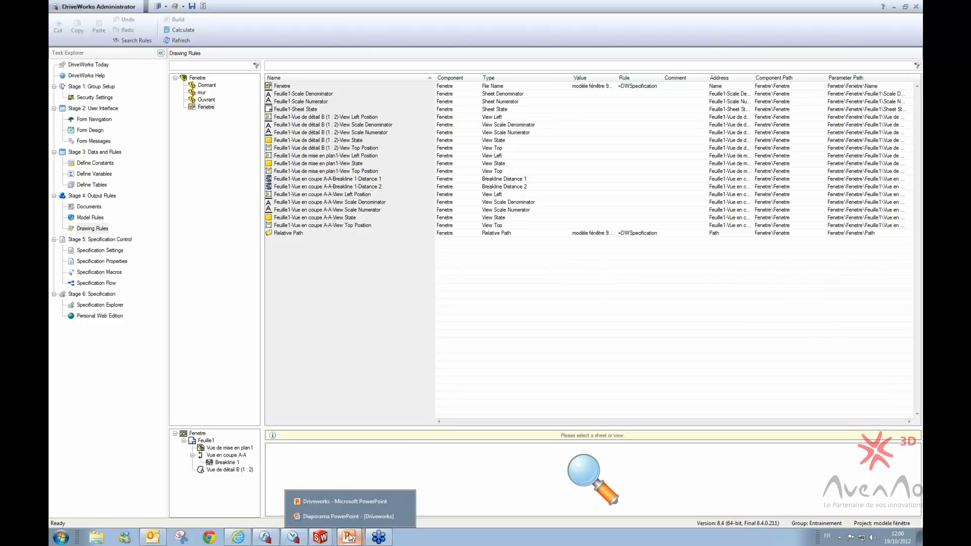
{"action": "left_click", "coordinate": [332, 516]}
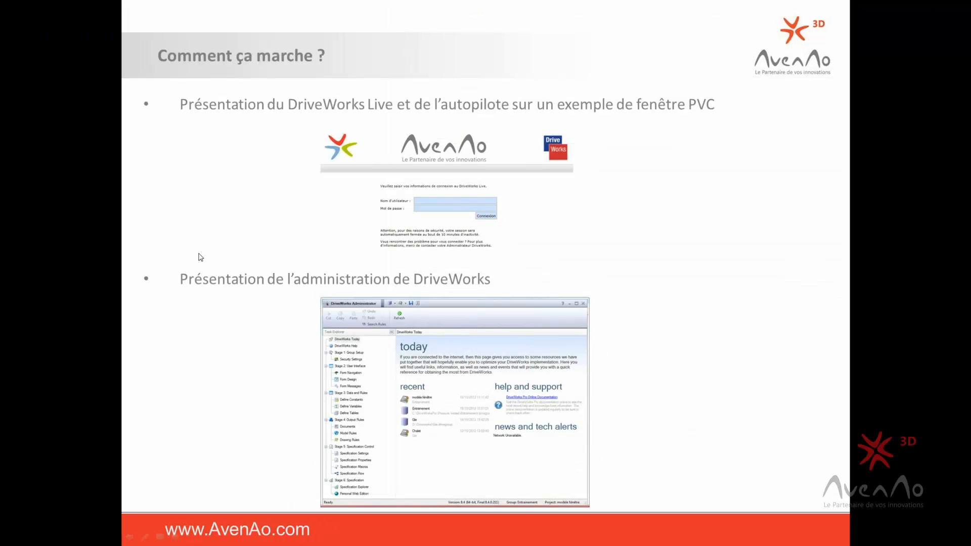
{"action": "left_click", "coordinate": [627, 400]}
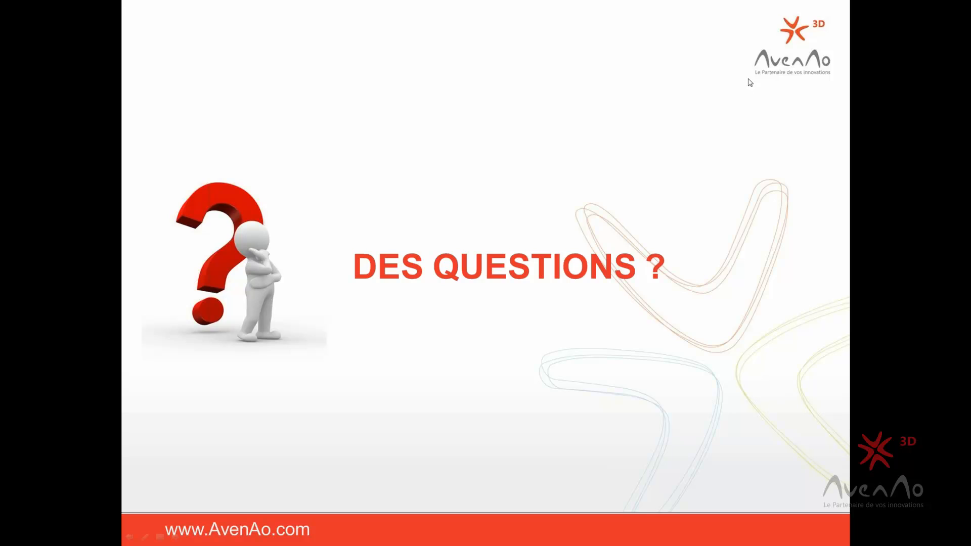
{"action": "left_click", "coordinate": [744, 56]}
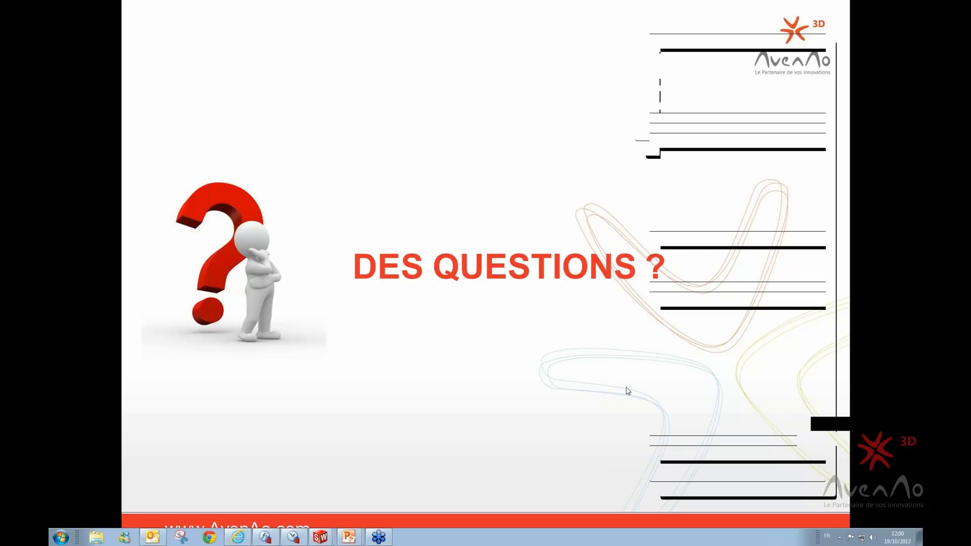